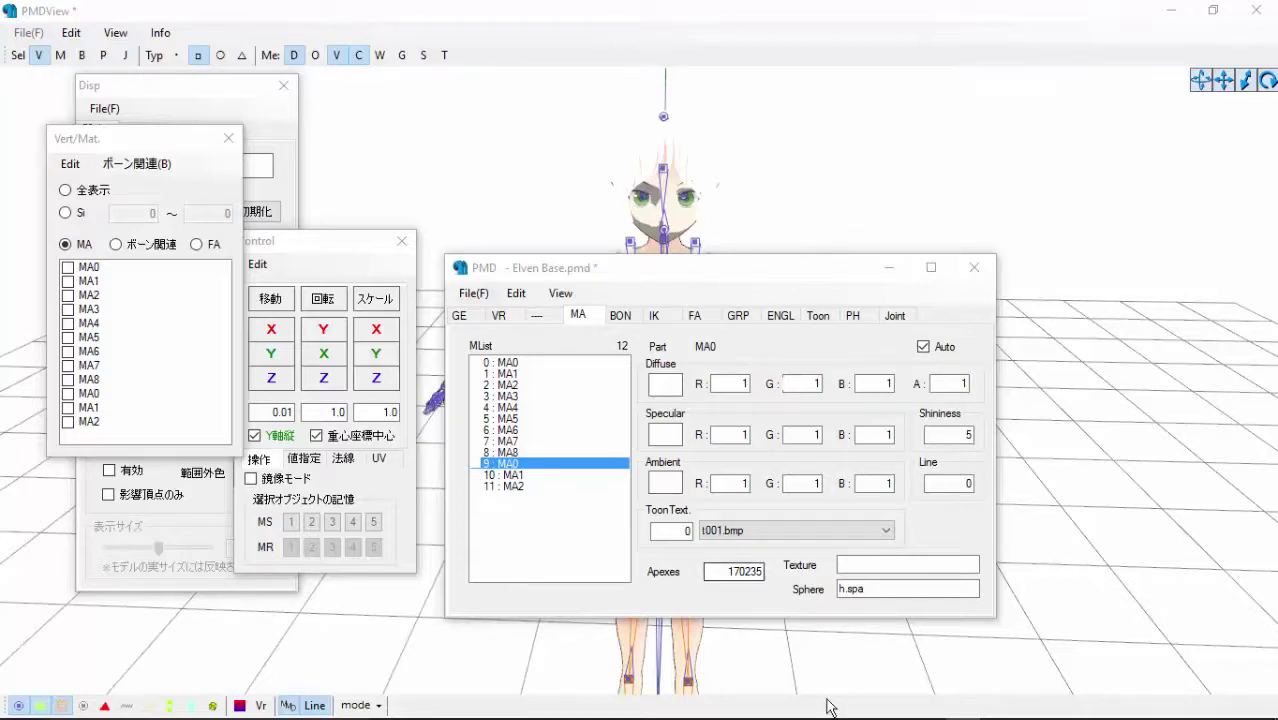
Switch to GIMP, preview several textures in the Scritz Hair Texture folder, and open 7.bmp.
mouse_move(815, 712)
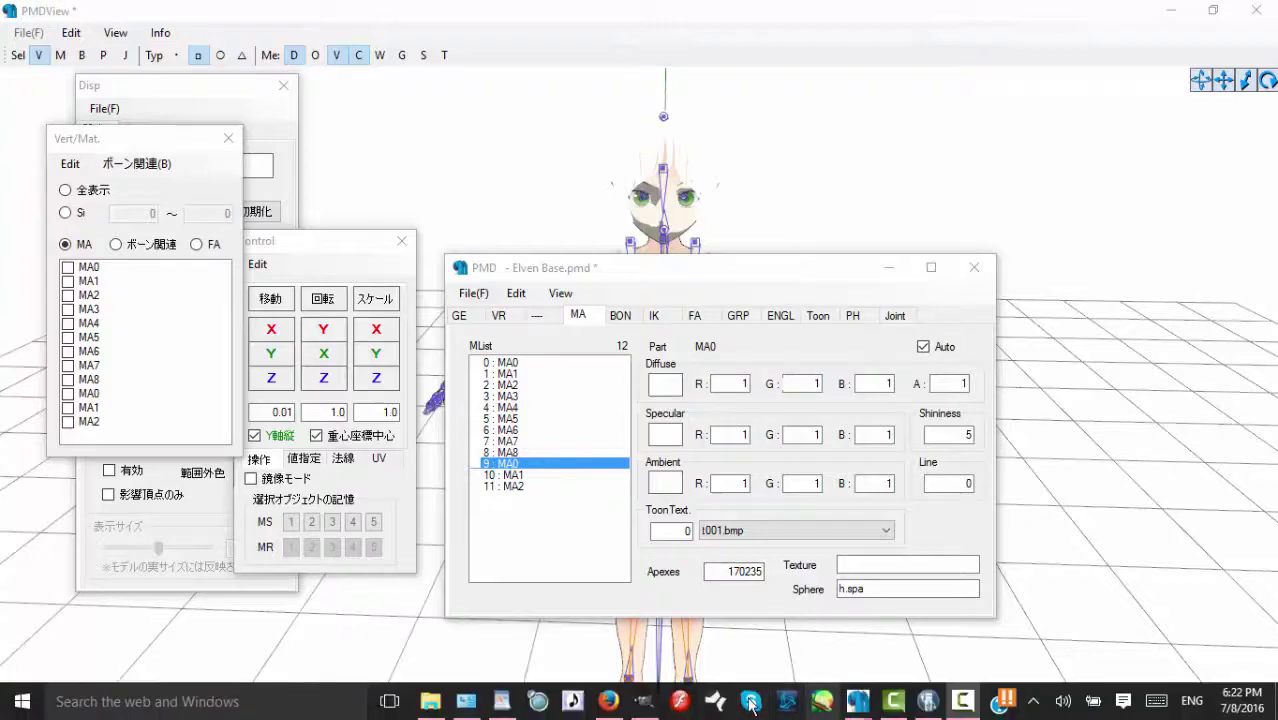
left_click(644, 701)
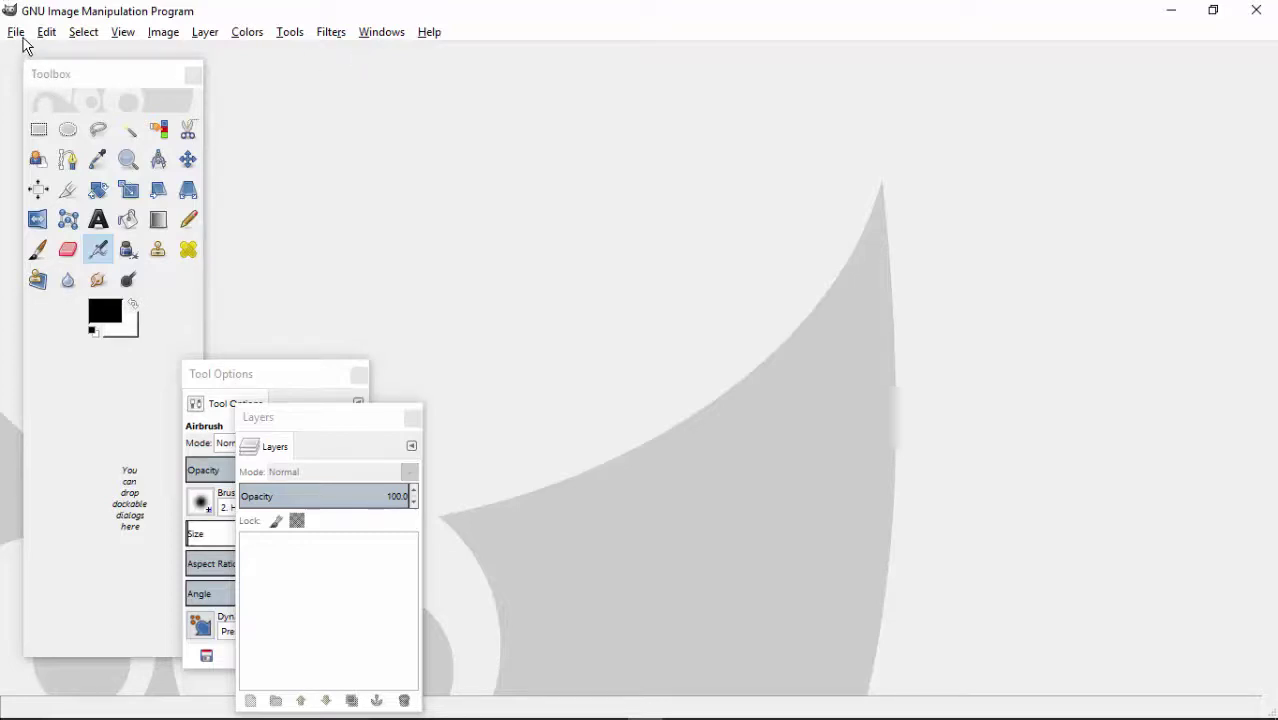
left_click(17, 33)
left_click(47, 92)
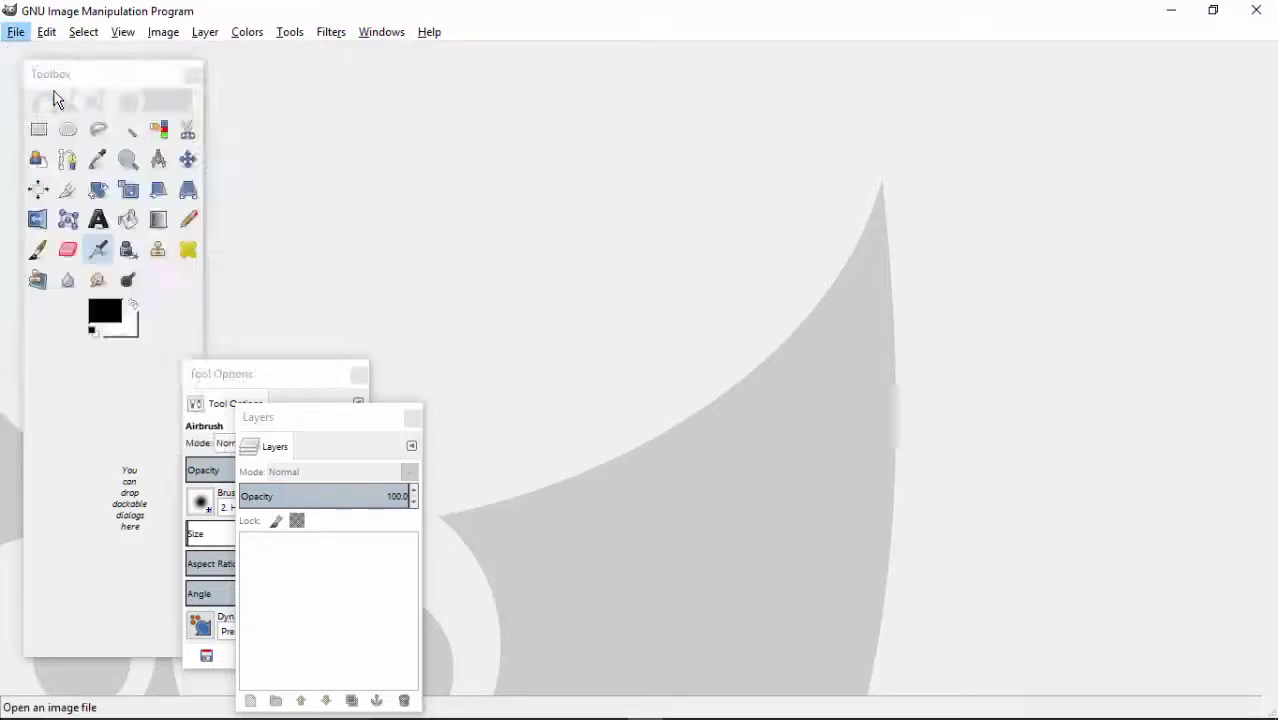
left_click(975, 258)
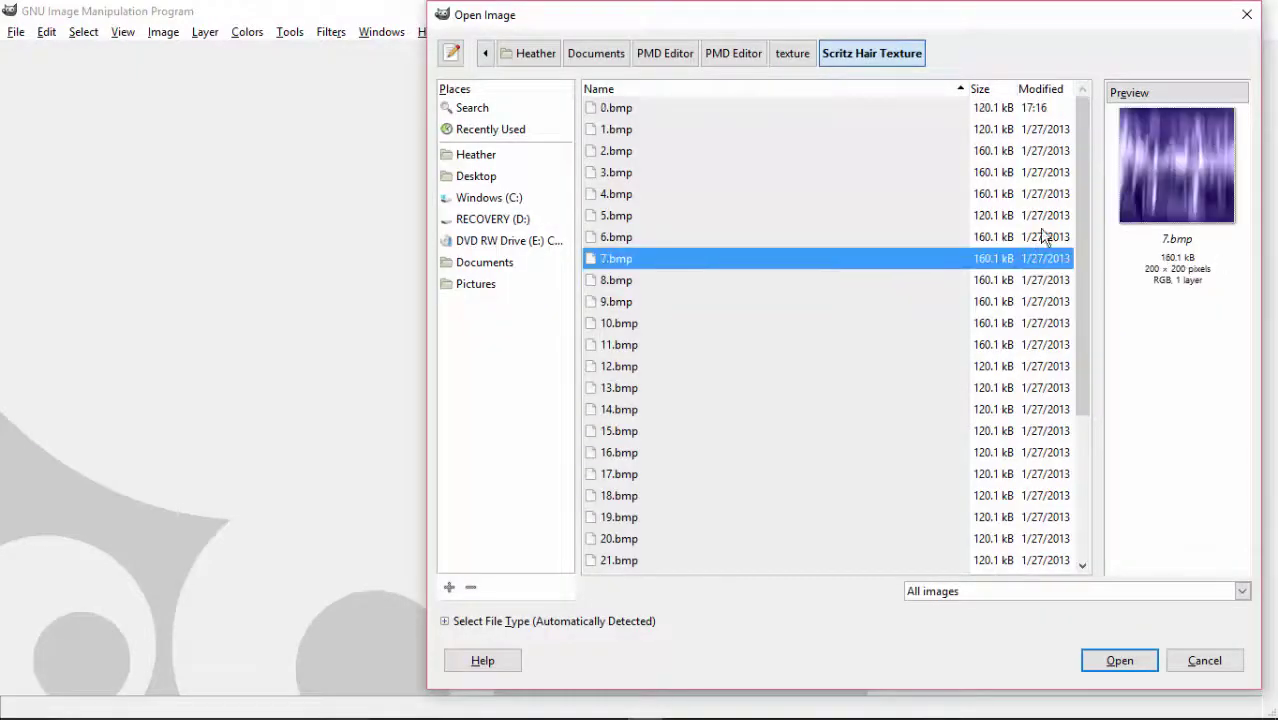
scroll(1060, 340, "down", 3)
scroll(750, 383, "up", 2)
left_click(747, 373)
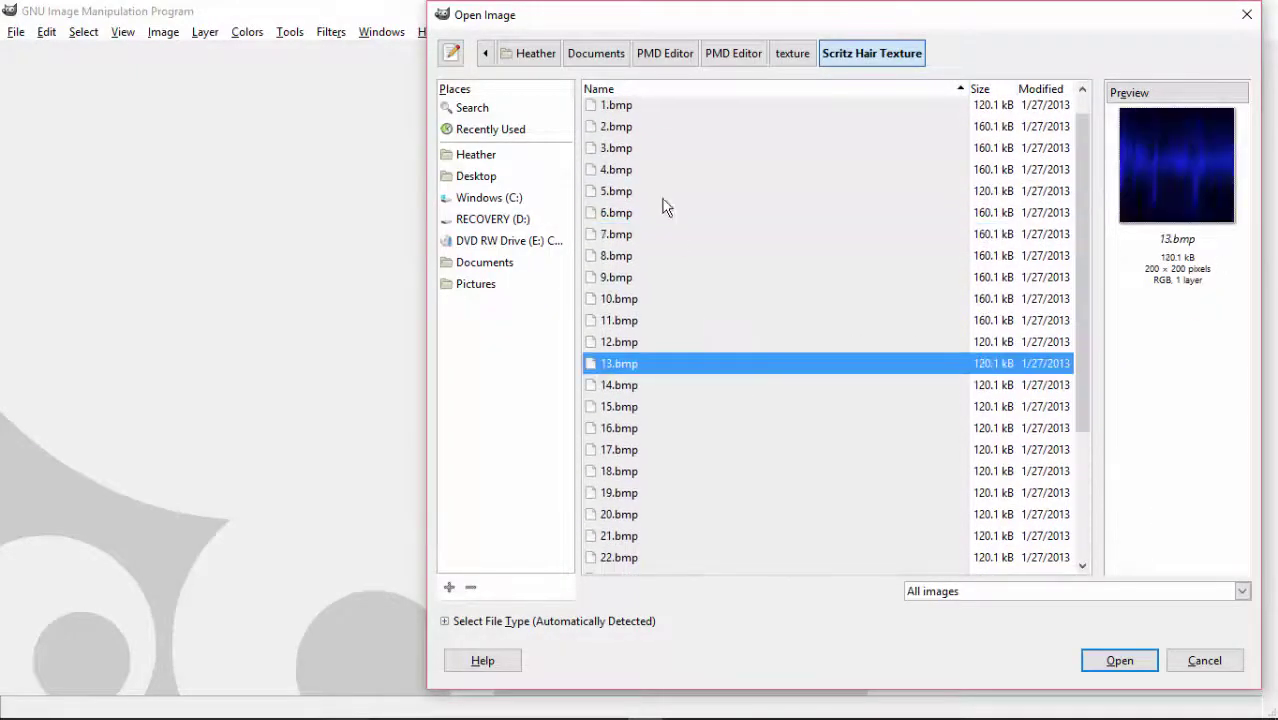
left_click(665, 199)
left_click(639, 385)
left_click(675, 467)
left_click(680, 278)
double_click(674, 234)
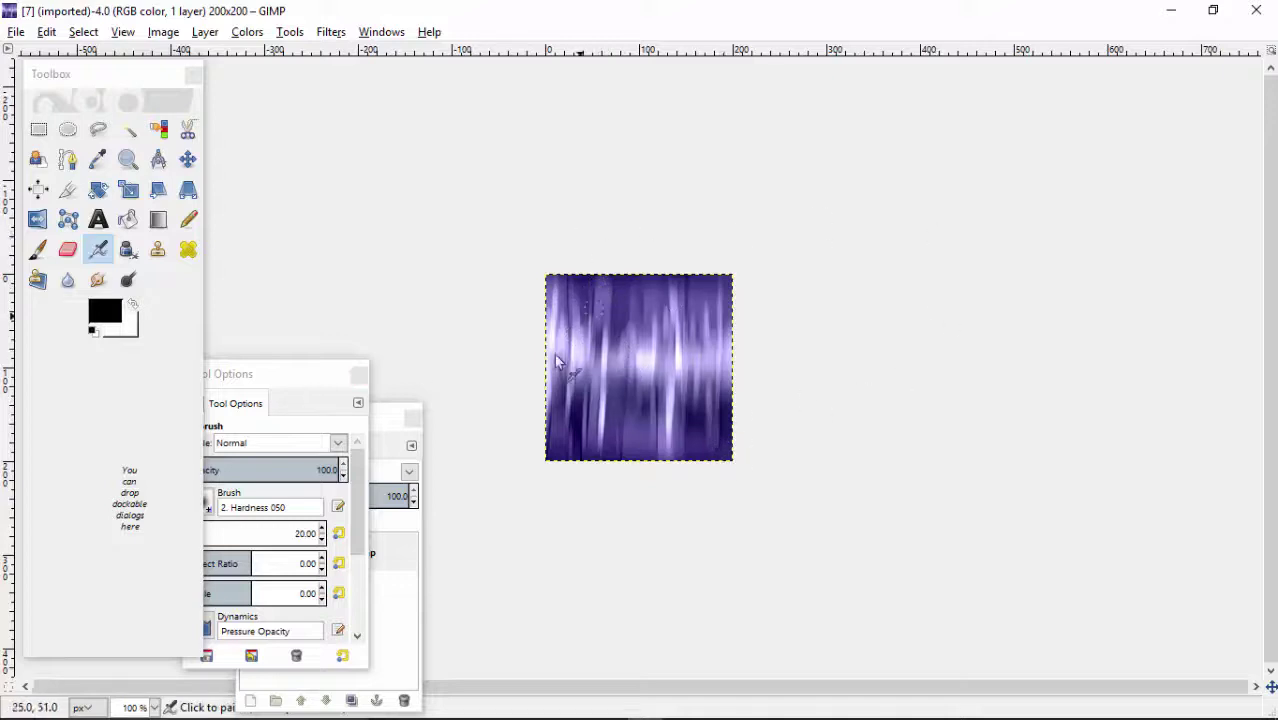
Erase the entire purple hair texture with the Eraser at size 178.13, leaving a blank white canvas.
left_click(67, 249)
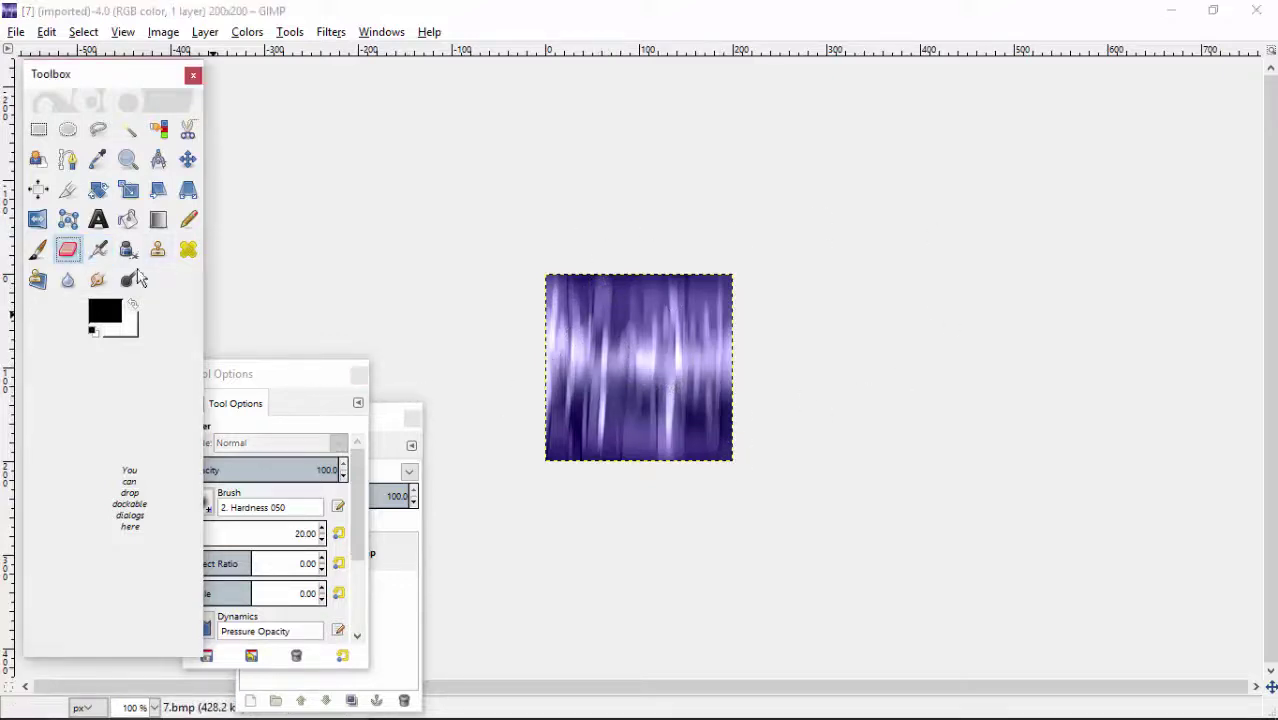
left_click(275, 388)
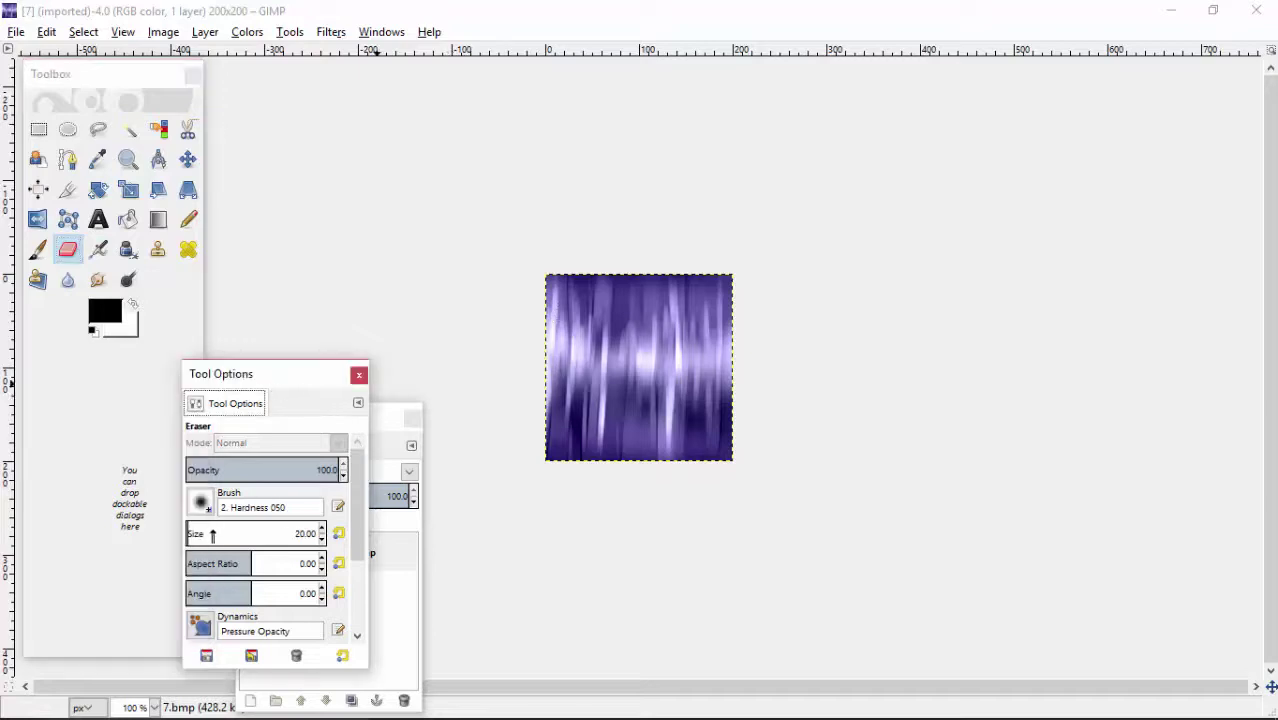
left_click(212, 535)
mouse_move(579, 322)
left_mouse_down()
mouse_move(535, 384)
mouse_move(622, 265)
mouse_move(668, 284)
mouse_move(722, 272)
mouse_move(742, 496)
left_mouse_up()
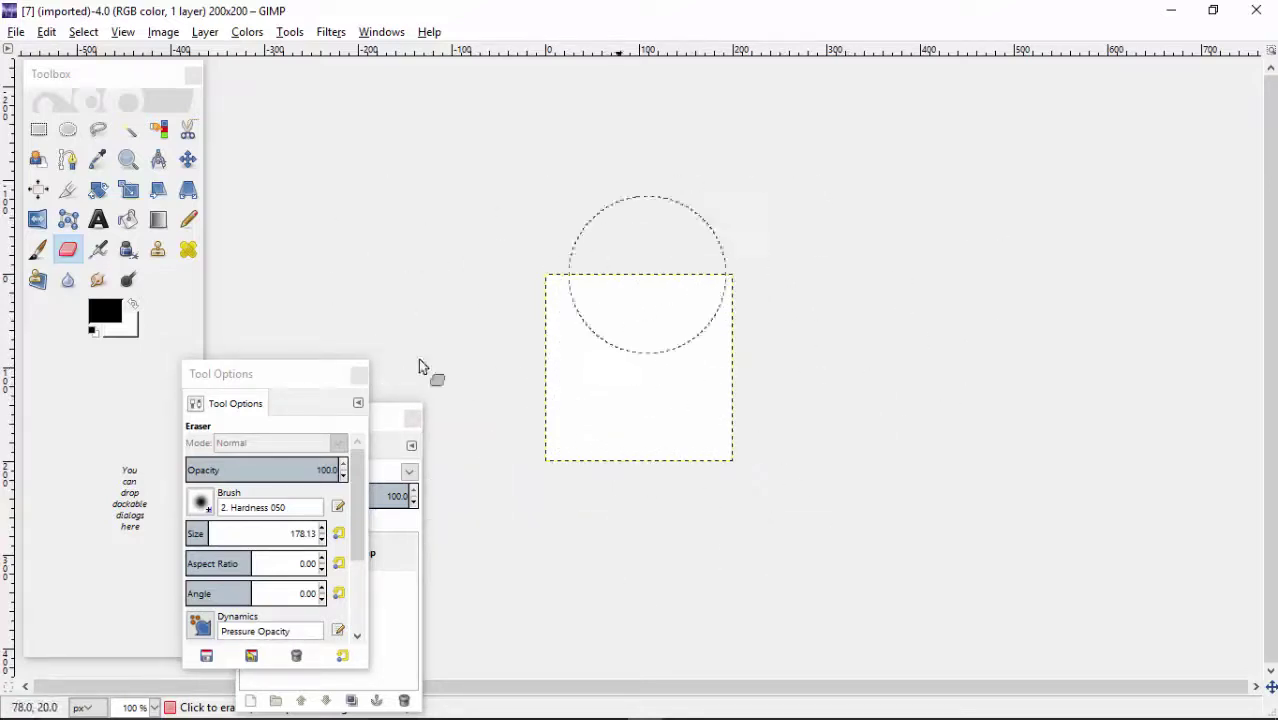
left_click(606, 318)
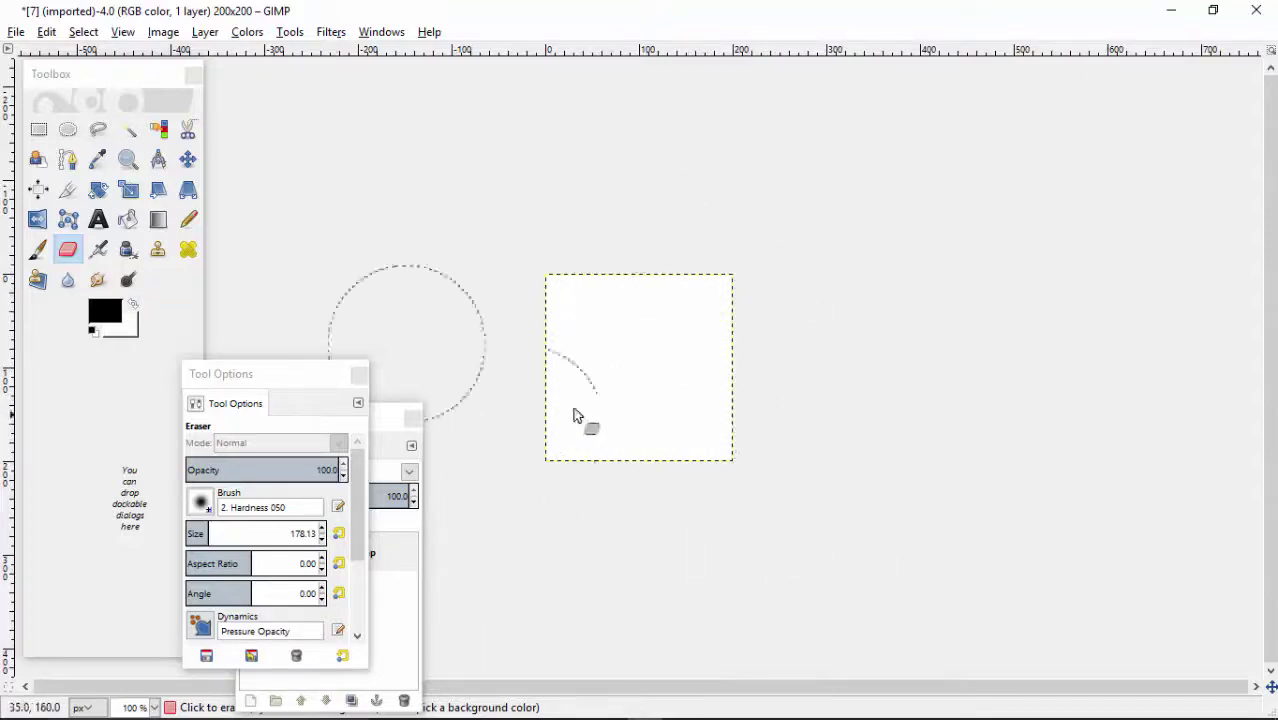
Fill the canvas with a linear gradient from a light blue foreground at its upper edge down to white.
left_click_drag(297, 378, 316, 271)
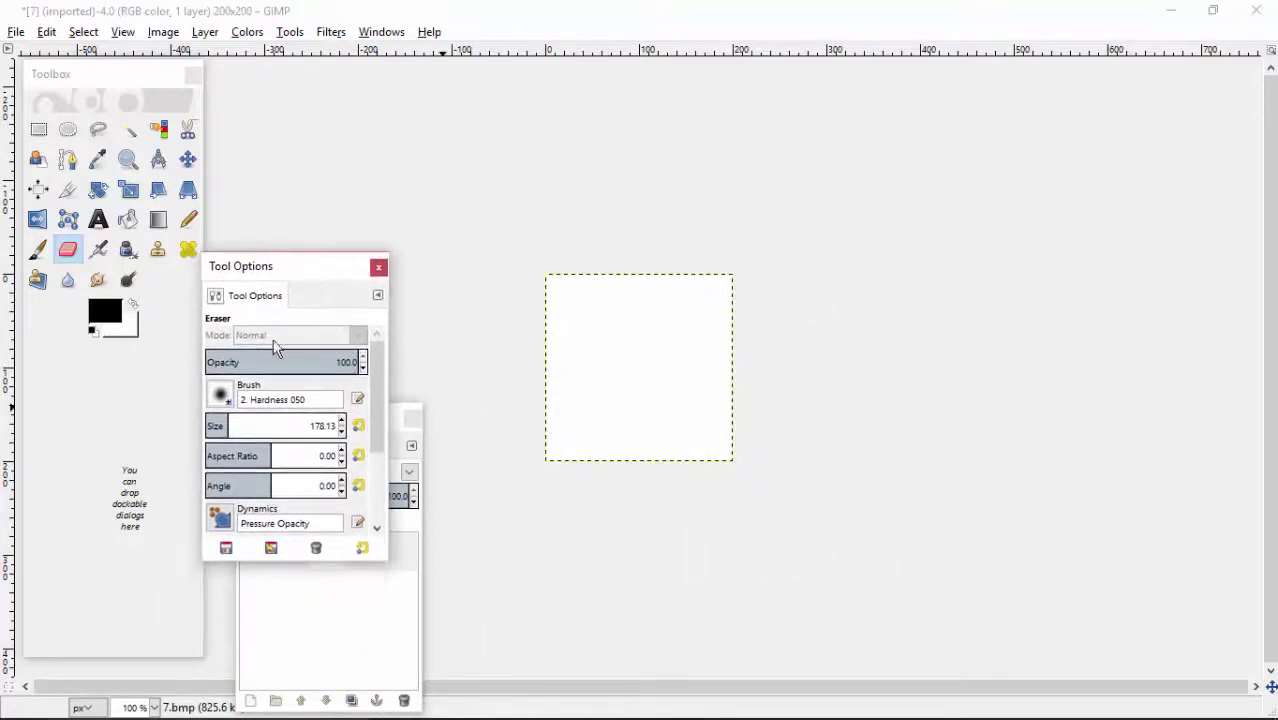
left_click(158, 219)
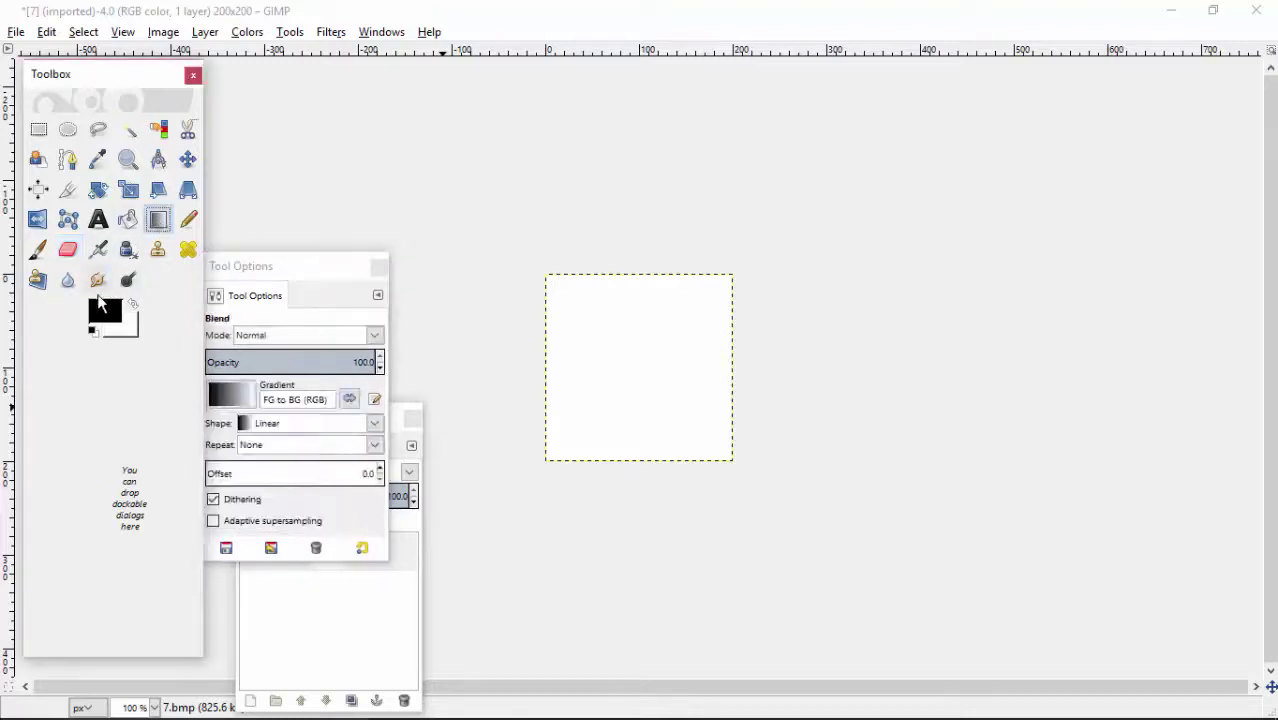
left_click(104, 315)
left_click(128, 320)
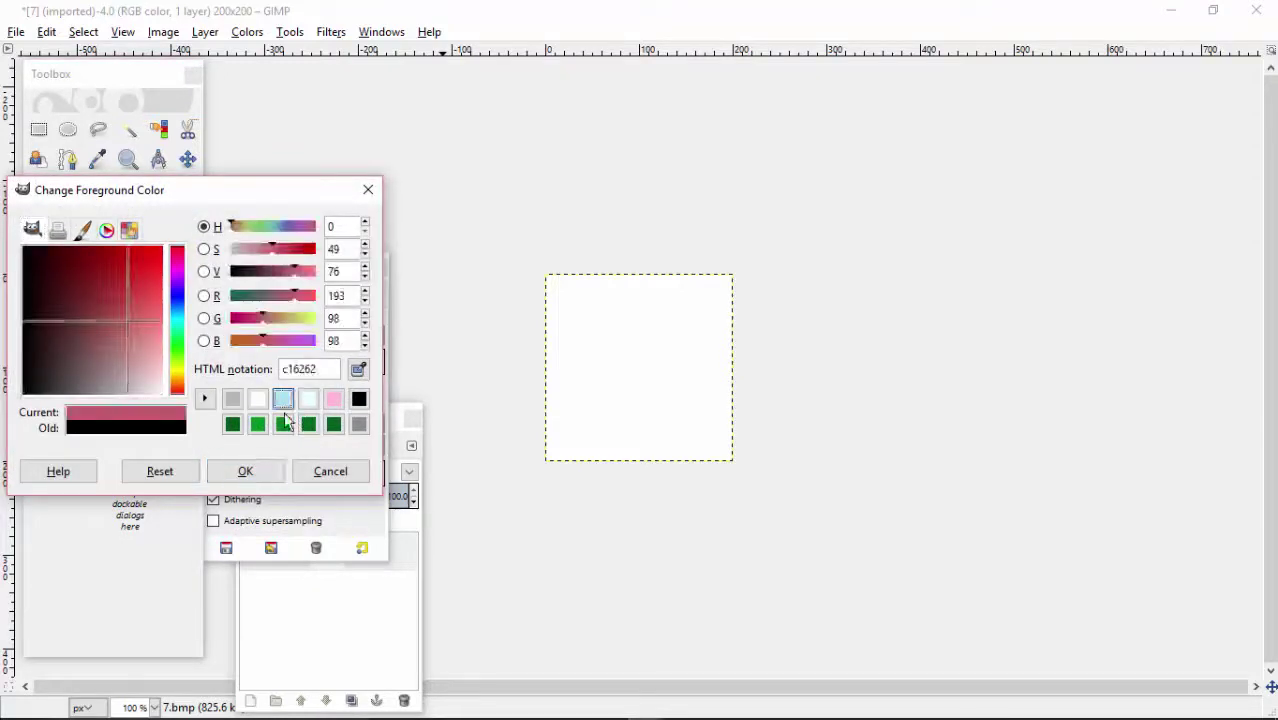
left_click(244, 468)
left_click_drag(637, 276, 637, 432)
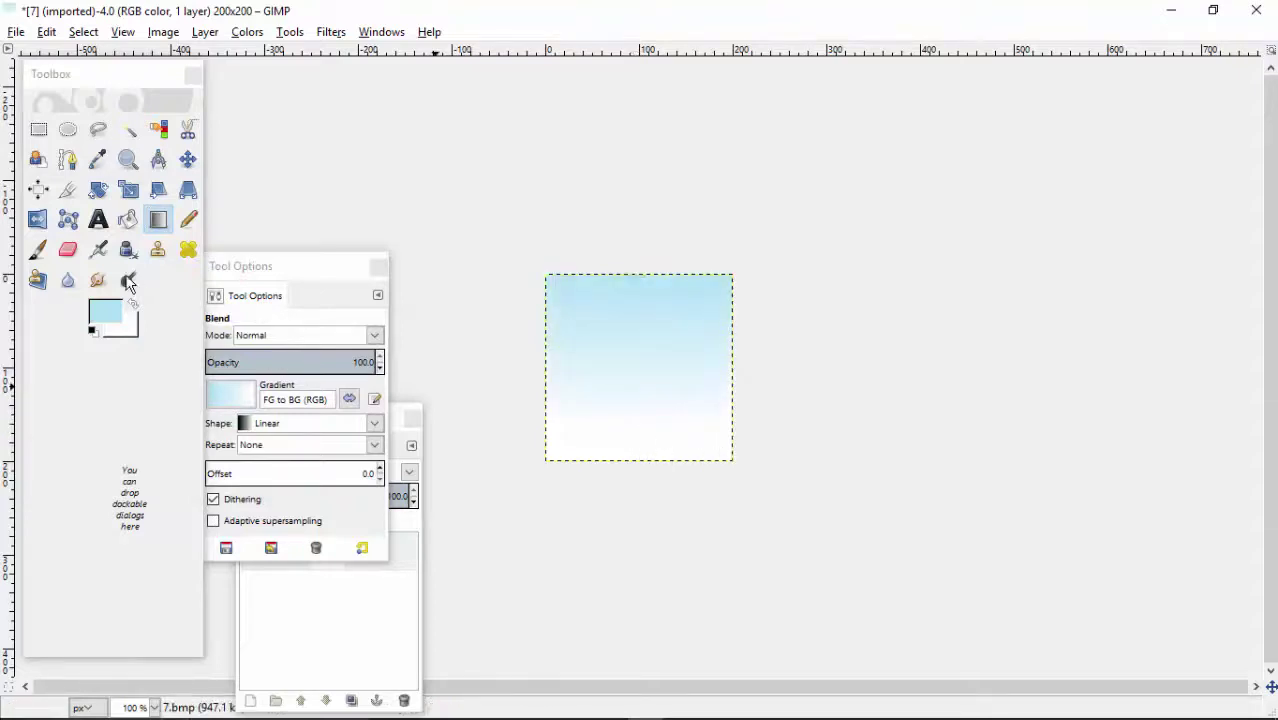
Airbrush two white (ffffff) clouds near the canvas's upper corners with a 23.13 brush.
left_click(98, 251)
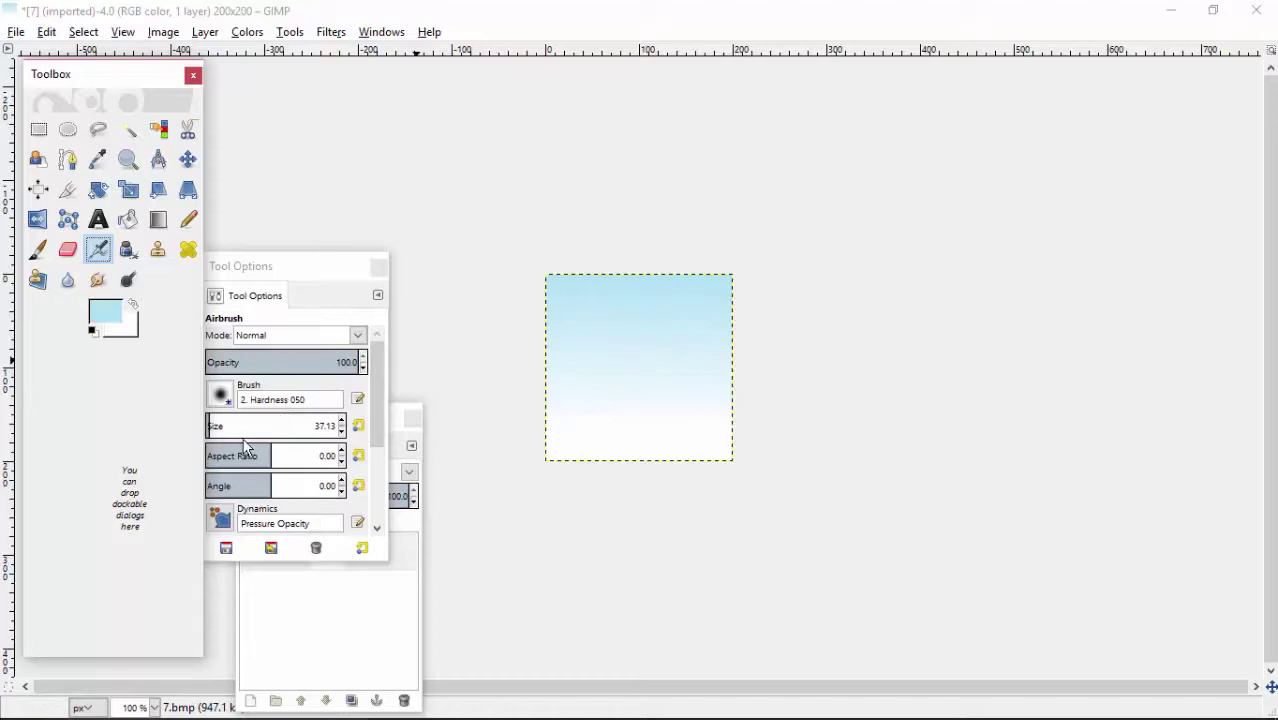
left_click(552, 304)
left_click(118, 314)
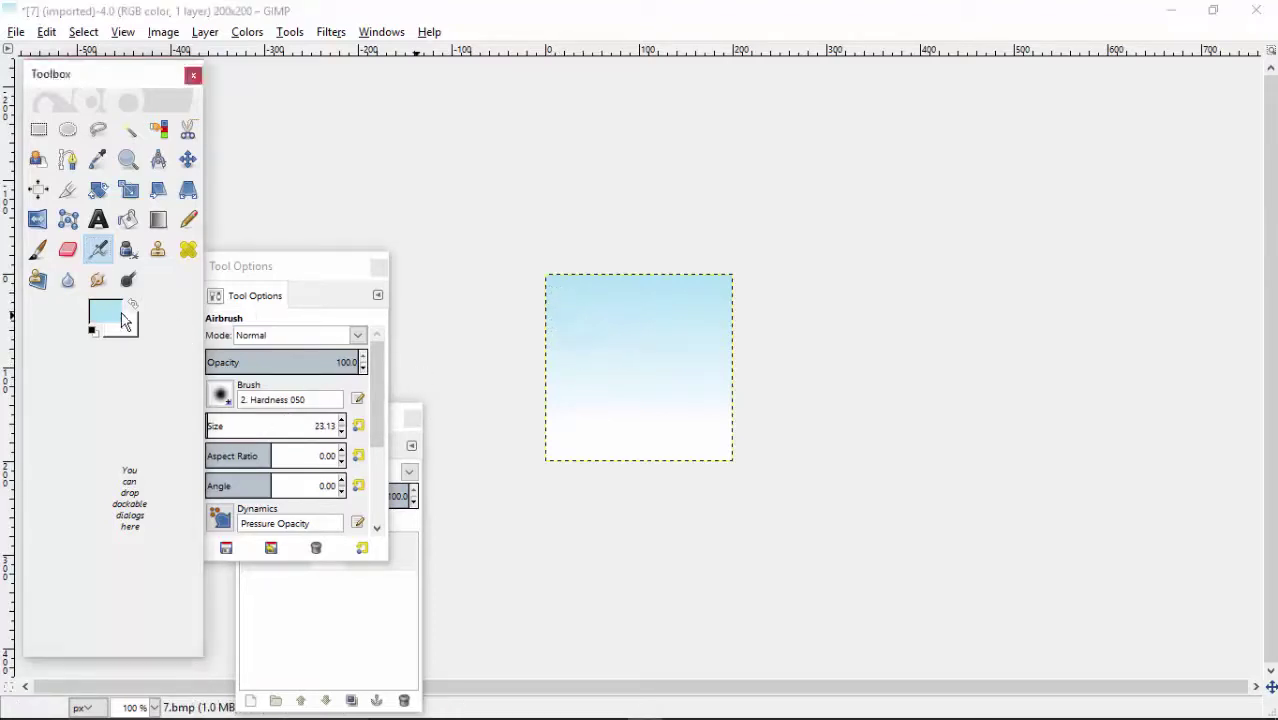
left_click_drag(104, 310, 210, 428)
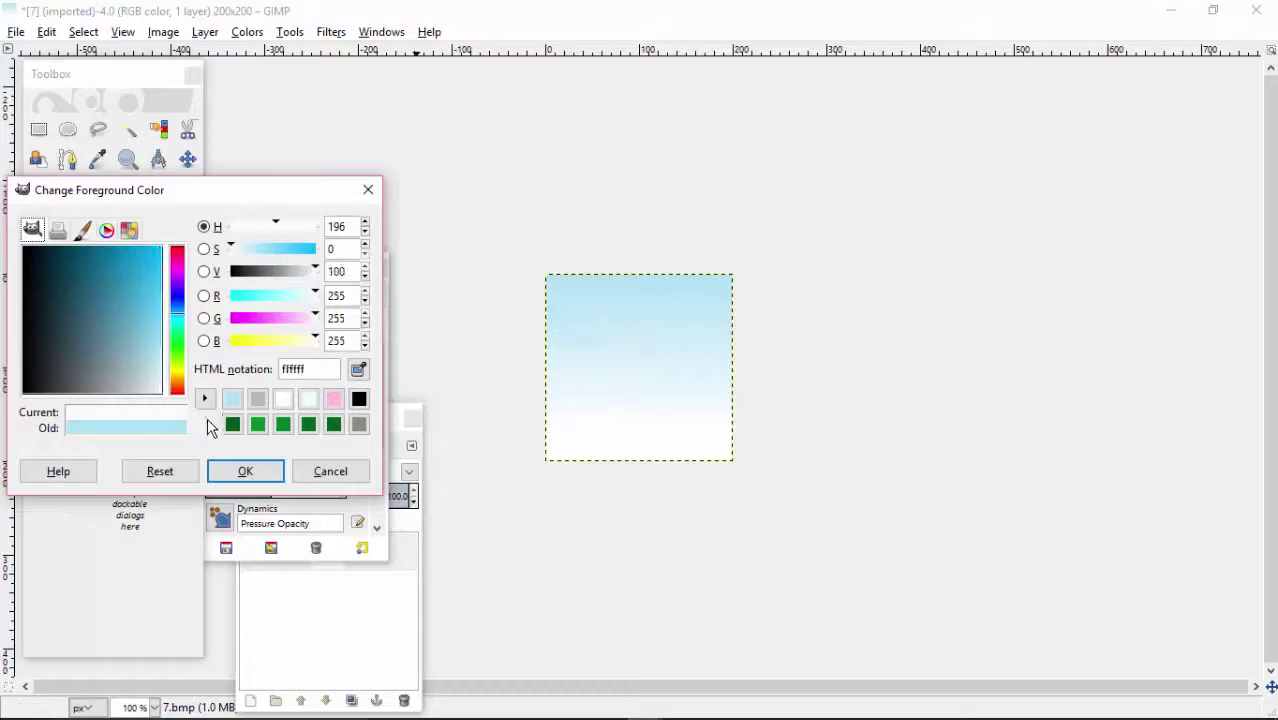
left_click(245, 470)
mouse_move(577, 302)
left_mouse_down()
mouse_move(576, 333)
mouse_move(620, 332)
mouse_move(599, 294)
mouse_move(578, 314)
mouse_move(580, 328)
mouse_move(608, 308)
mouse_move(586, 311)
mouse_move(603, 325)
mouse_move(565, 322)
mouse_move(587, 310)
left_mouse_up()
mouse_move(703, 316)
left_mouse_down()
mouse_move(710, 345)
mouse_move(736, 322)
mouse_move(707, 302)
mouse_move(728, 351)
mouse_move(722, 314)
mouse_move(705, 325)
mouse_move(718, 303)
mouse_move(690, 328)
mouse_move(716, 341)
mouse_move(705, 317)
left_mouse_up()
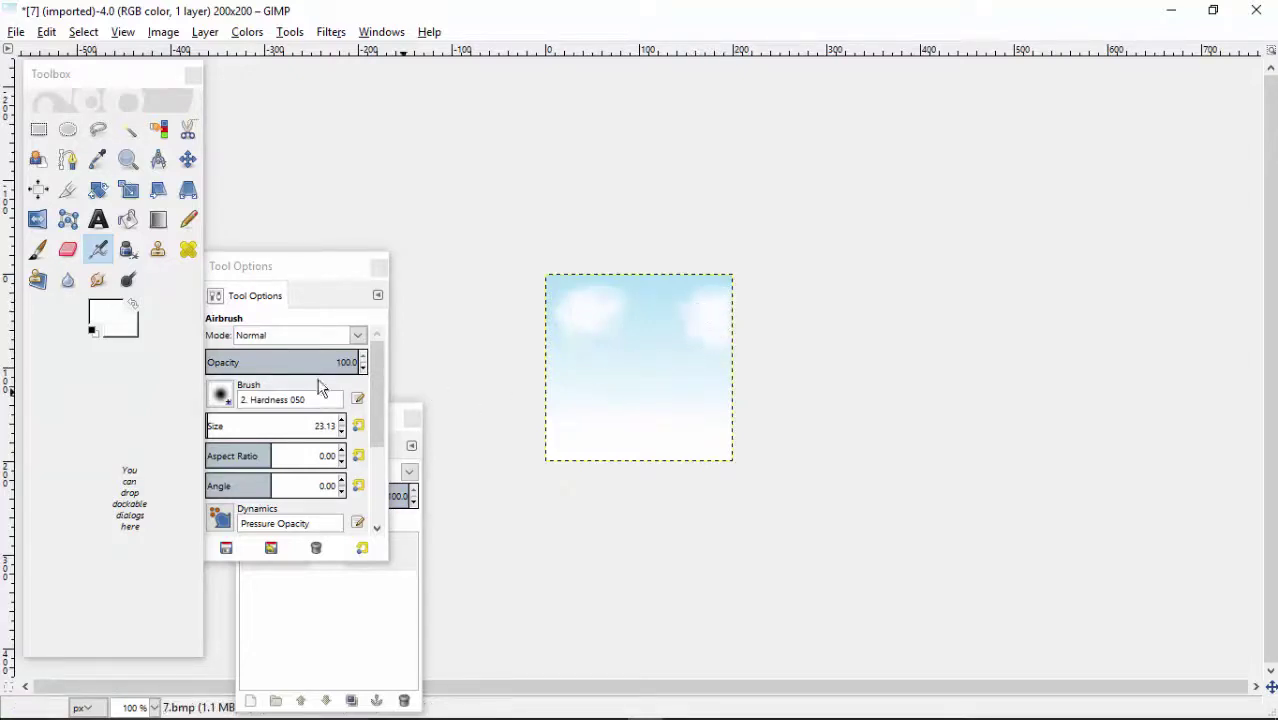
Set the foreground colour to light grey and airbrush shading along the lower part of both clouds.
left_click(112, 310)
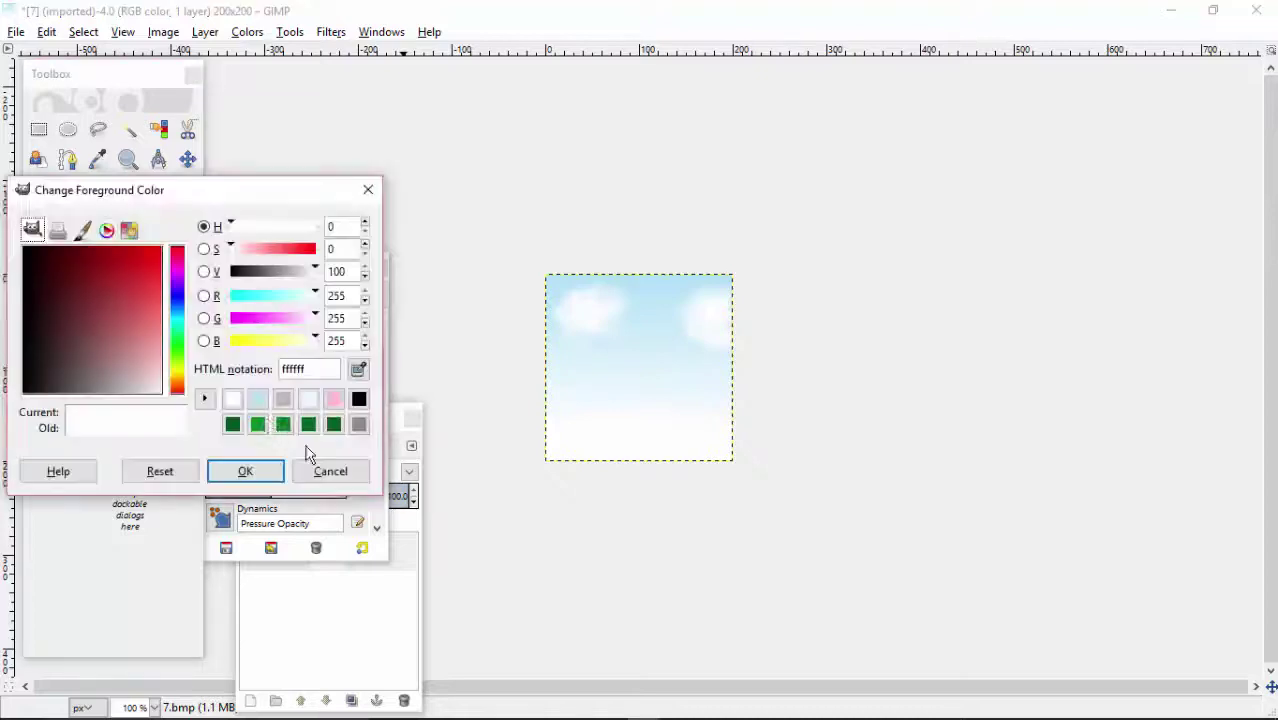
left_click(280, 402)
left_click(245, 468)
left_click_drag(565, 332, 602, 320)
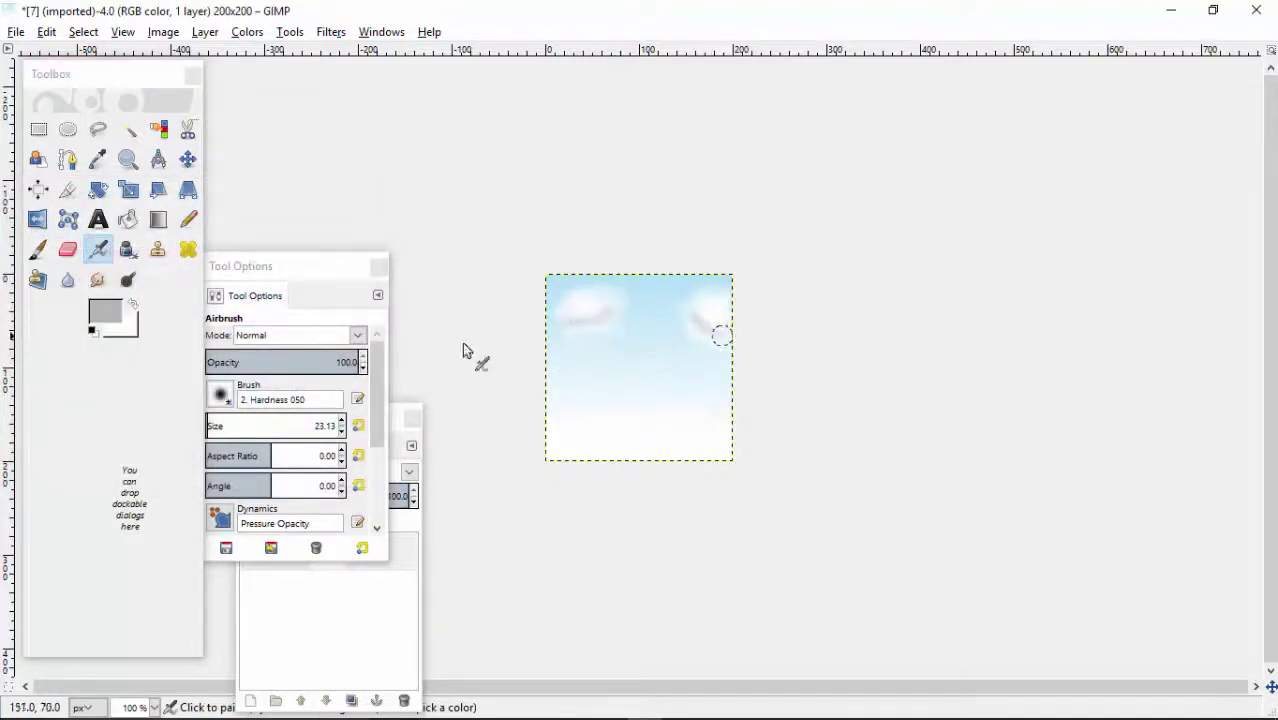
Smudge and blur the grey shading on both clouds to soften it.
left_click(97, 280)
mouse_move(566, 322)
left_mouse_down()
mouse_move(604, 314)
mouse_move(608, 331)
left_mouse_up()
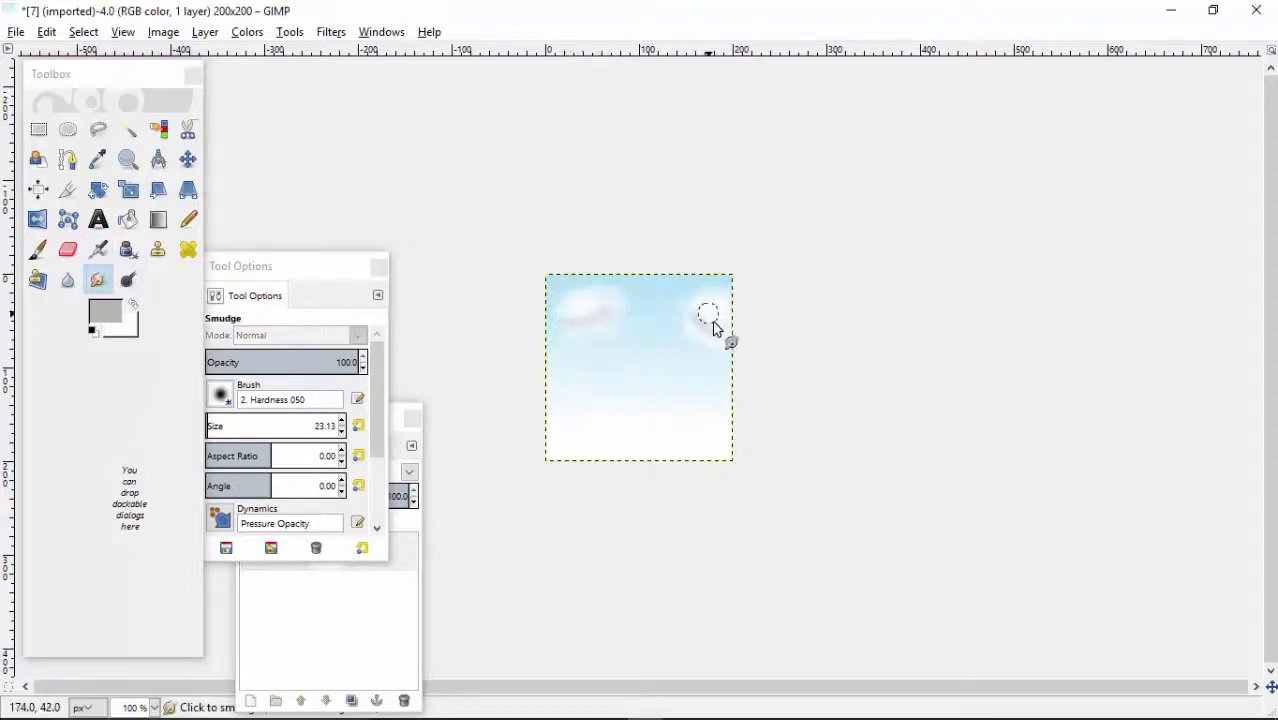
mouse_move(713, 328)
left_mouse_down()
mouse_move(690, 314)
mouse_move(697, 328)
left_mouse_up()
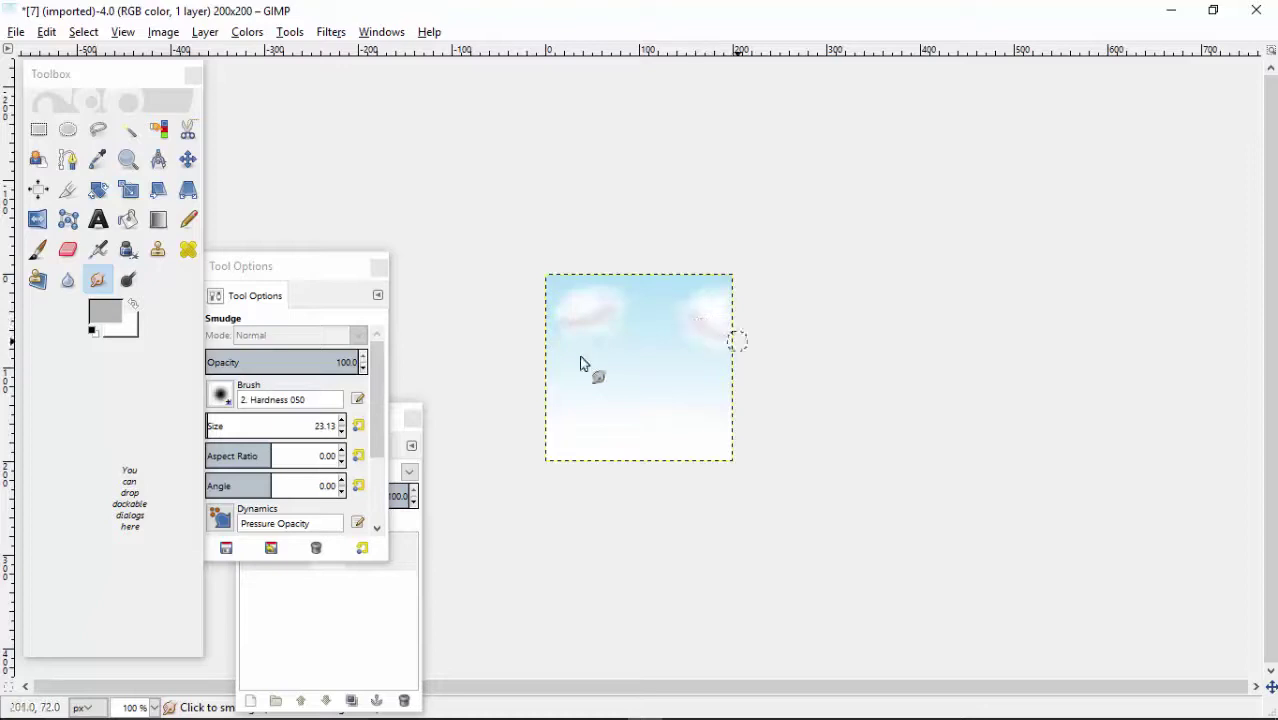
left_click(67, 280)
left_click_drag(574, 329, 601, 326)
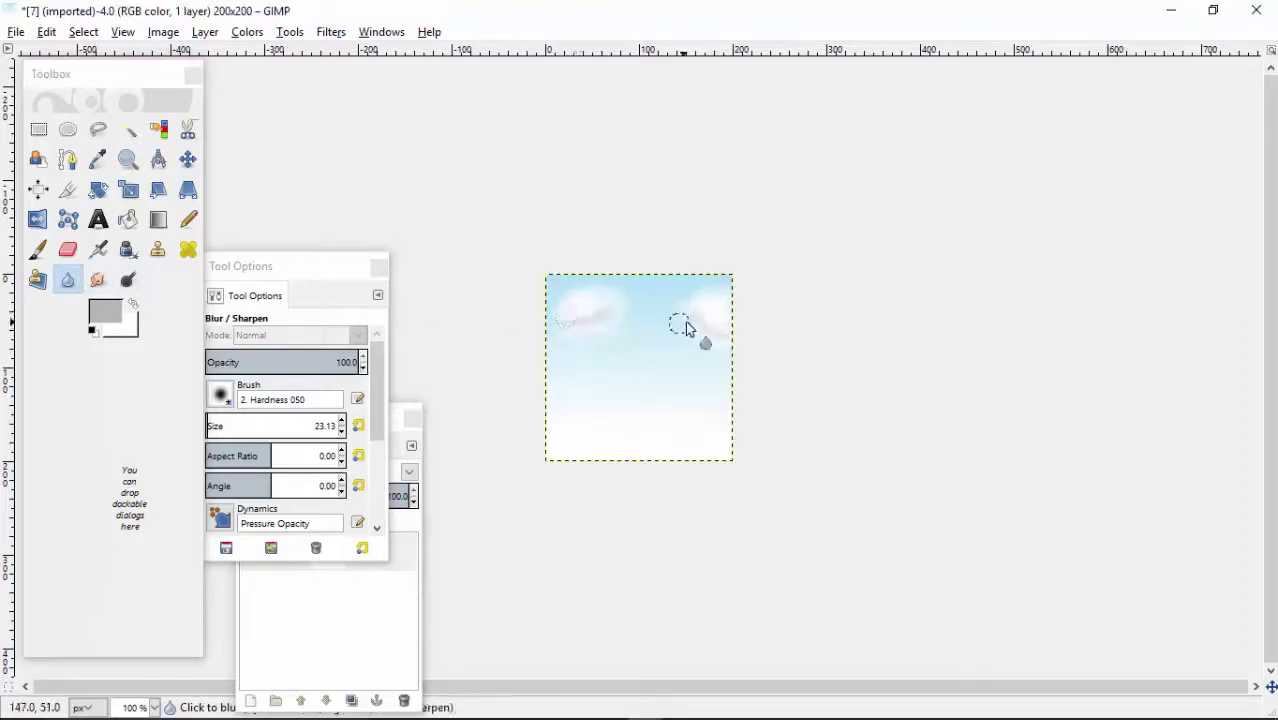
mouse_move(688, 331)
left_mouse_down()
mouse_move(728, 341)
mouse_move(699, 334)
mouse_move(713, 357)
left_mouse_up()
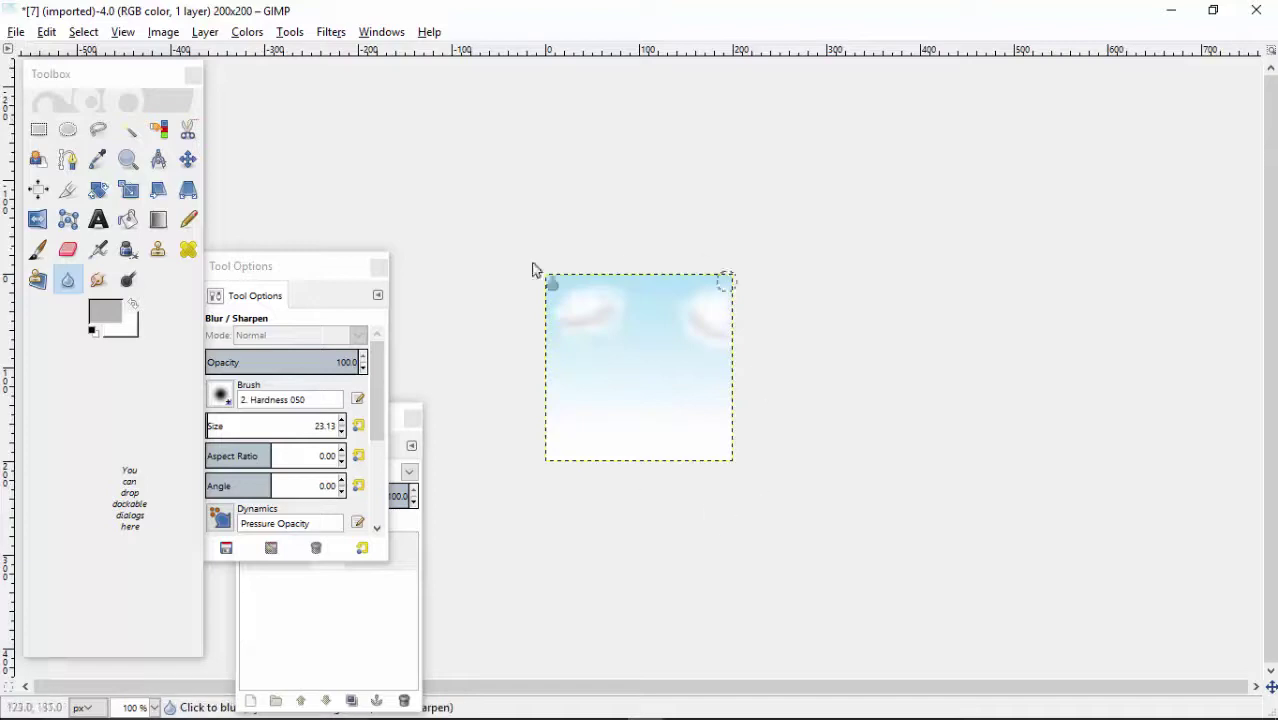
left_click(16, 32)
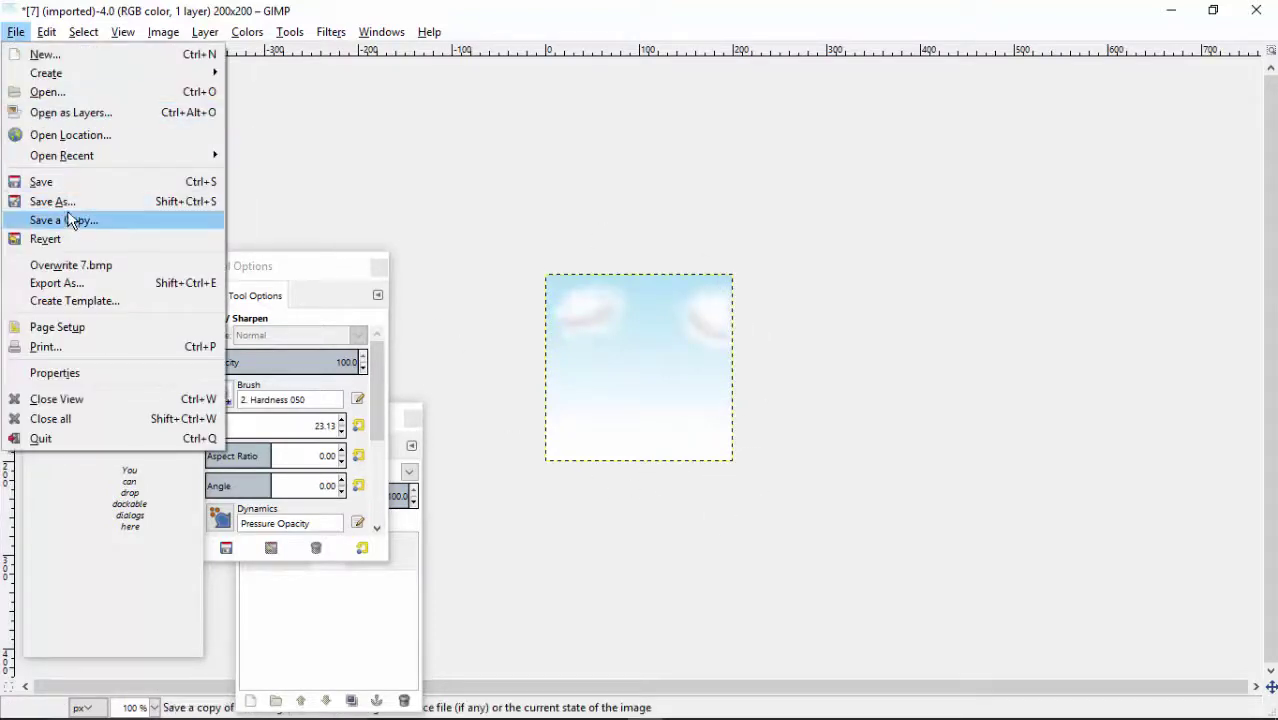
left_click(68, 202)
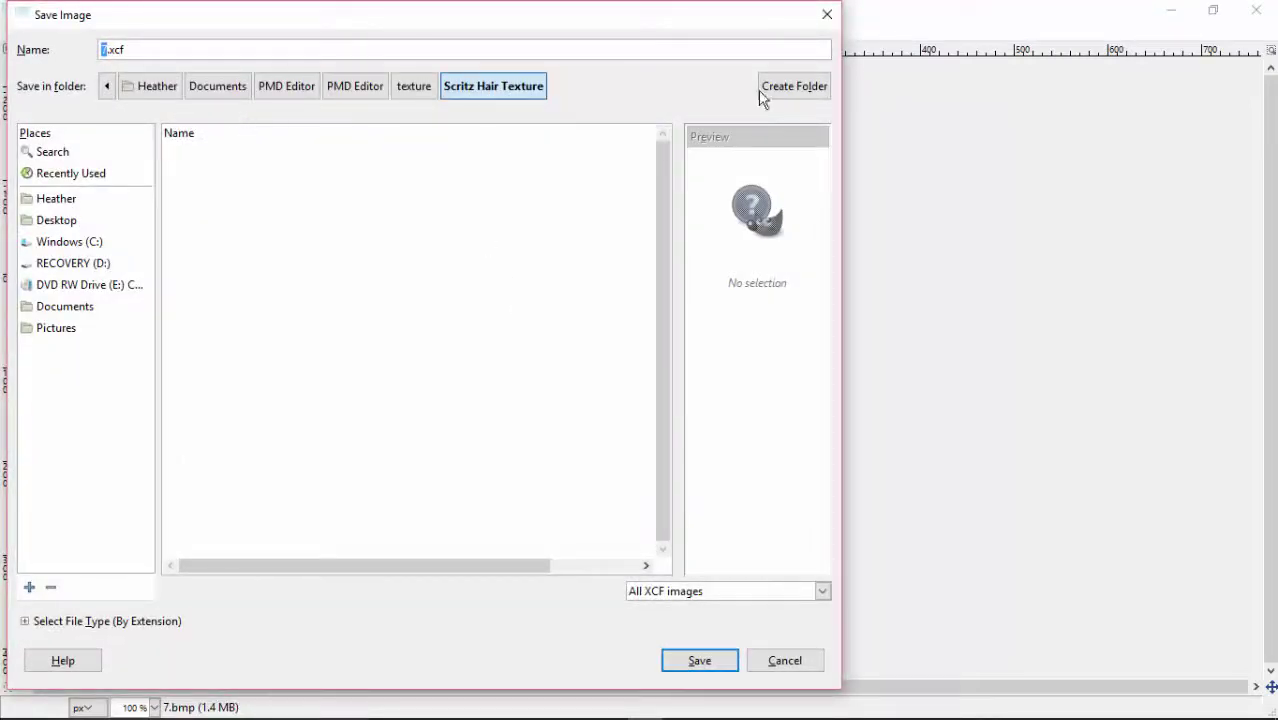
left_click(824, 16)
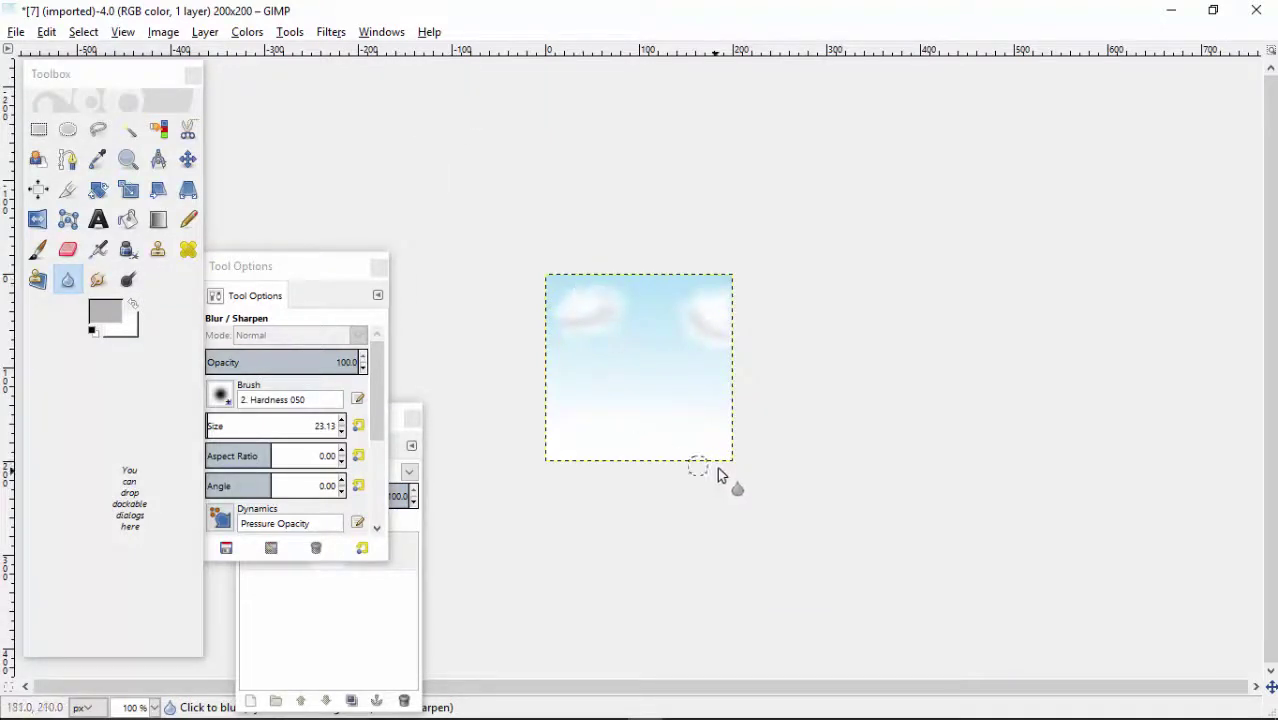
left_click(17, 33)
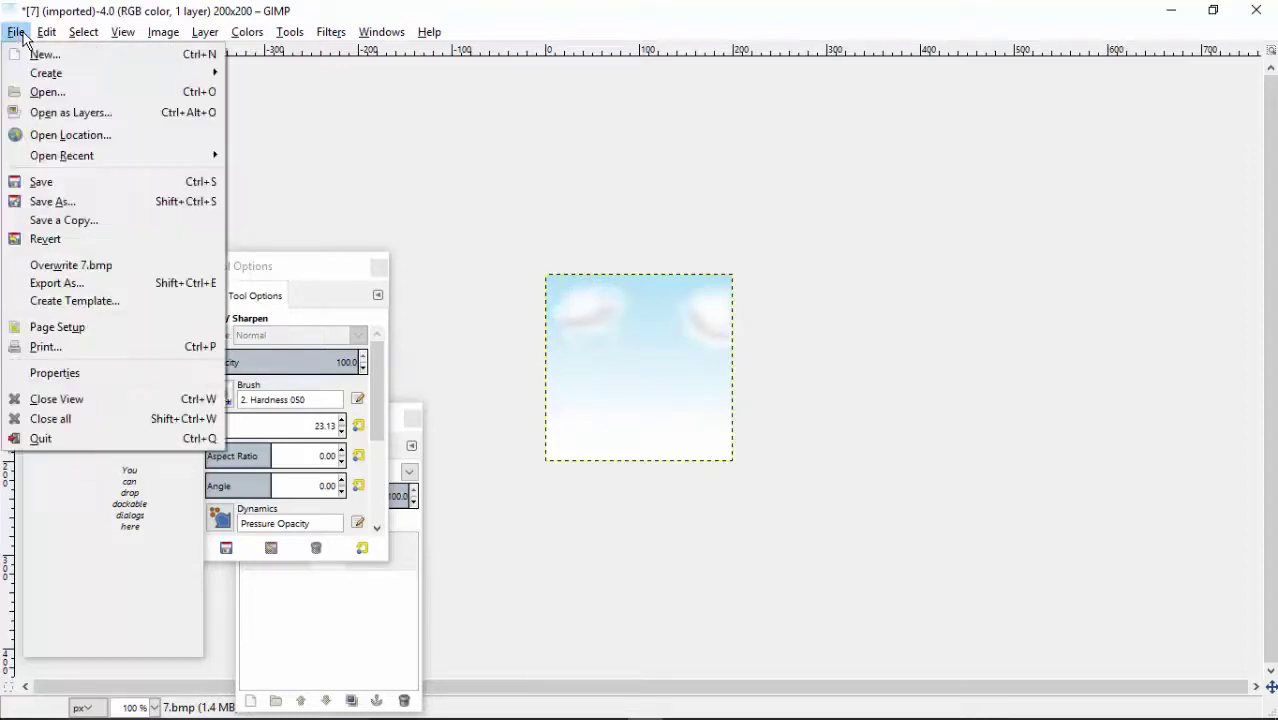
left_click(90, 290)
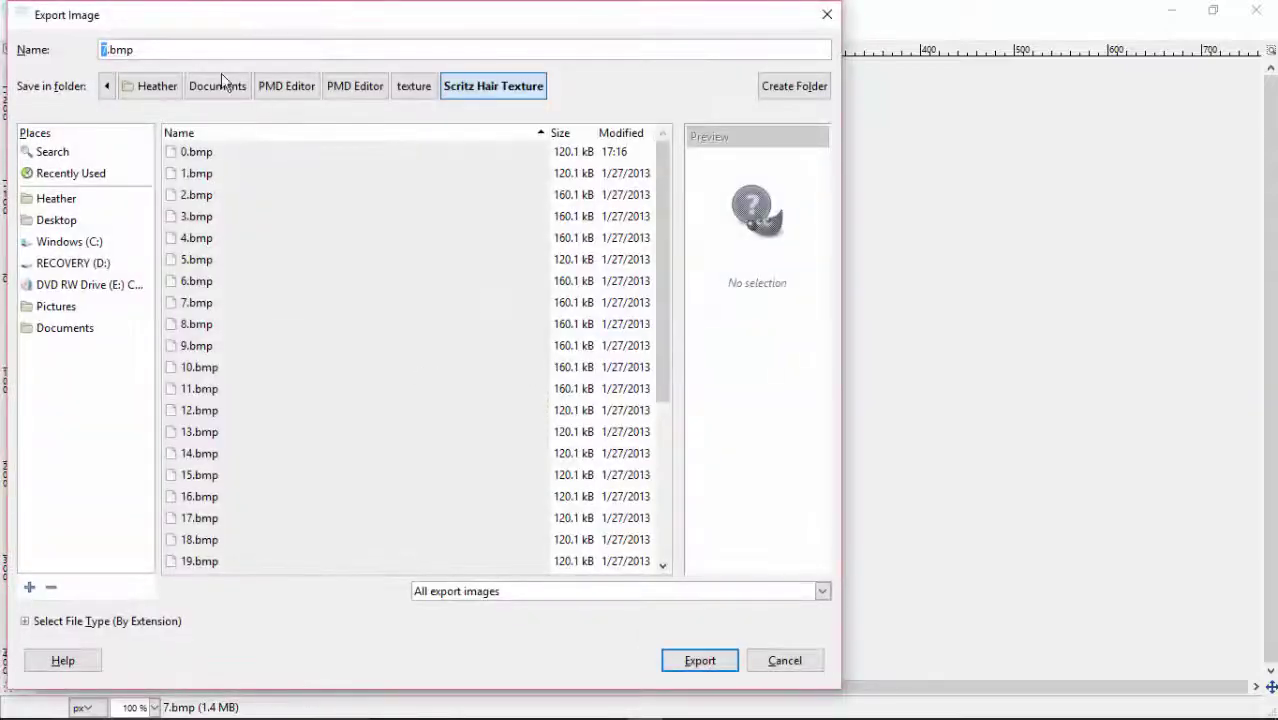
left_click(828, 14)
Close the sky texture image without saving its changes and quit GIMP.
left_click(1256, 10)
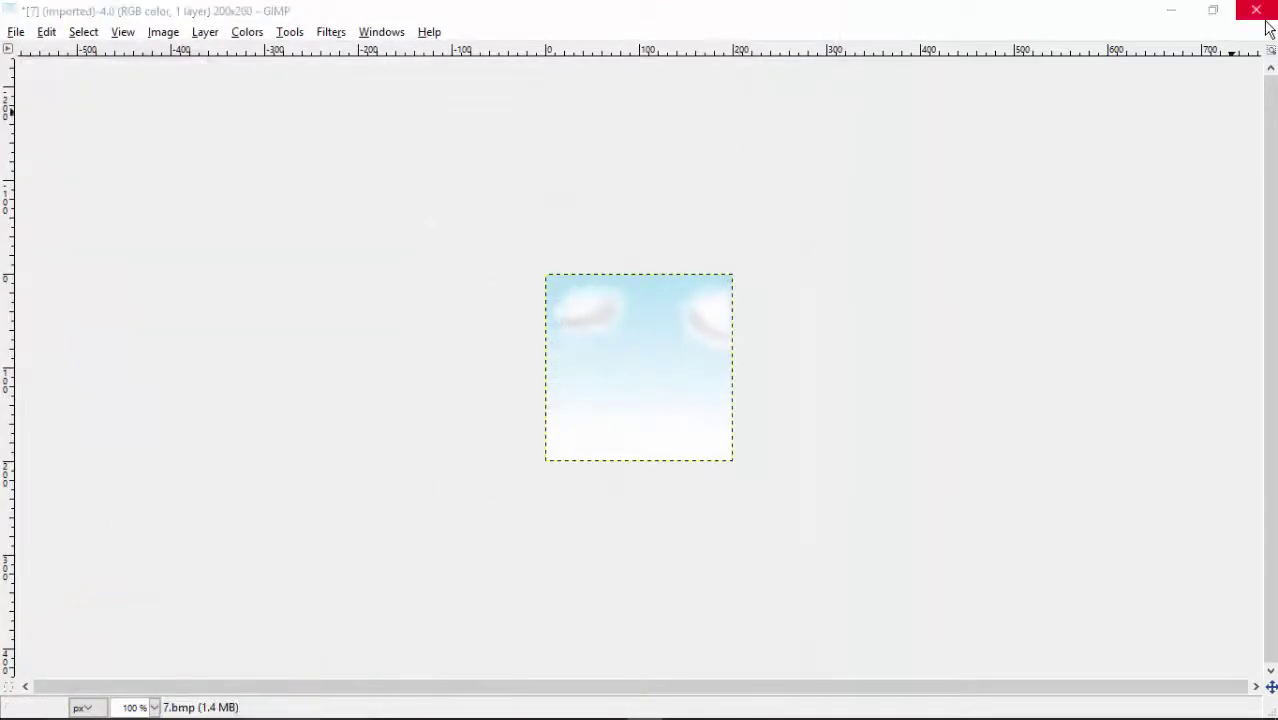
left_click(673, 474)
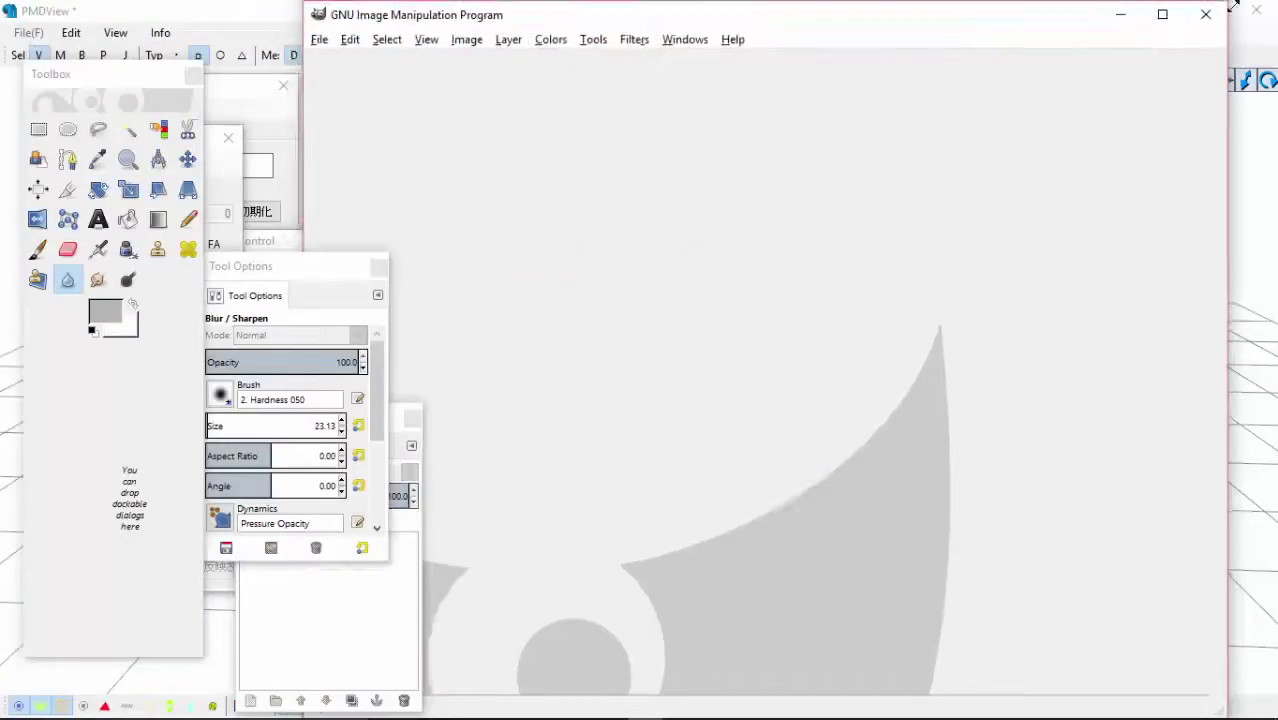
left_click(1205, 14)
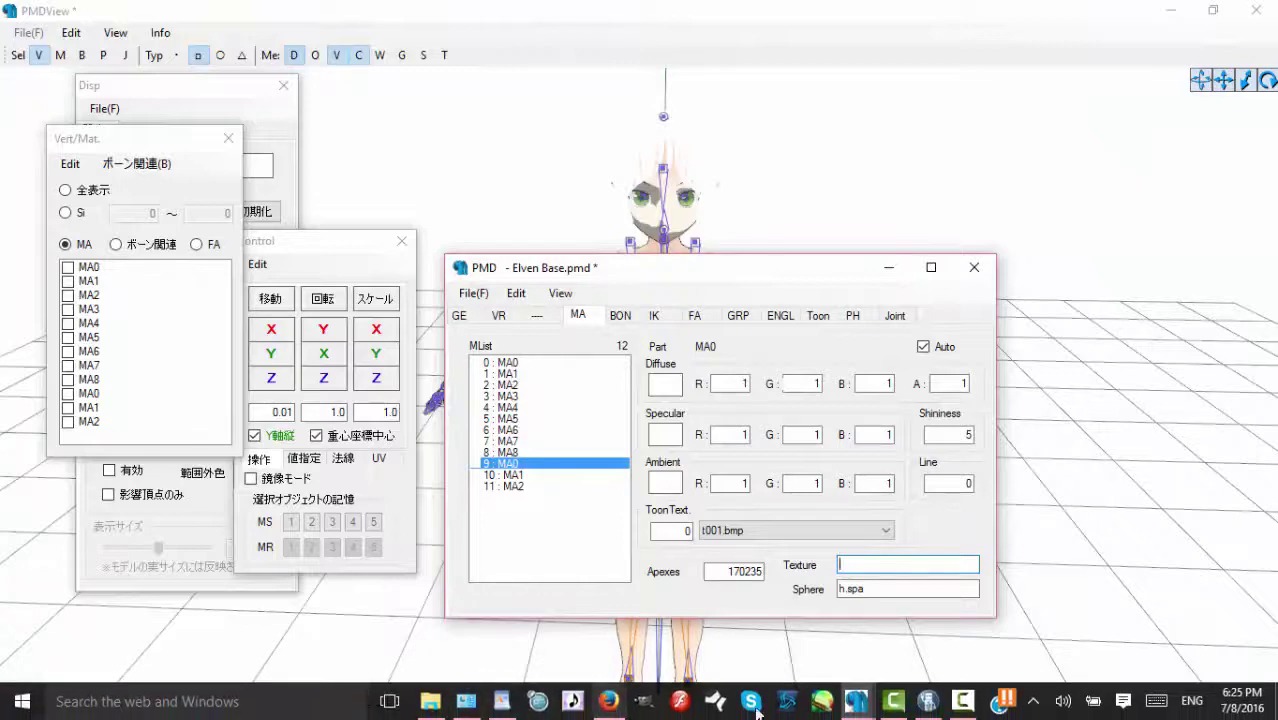
Check the texture file names in the Elven Body Base folder in File Explorer and return to PMD Editor.
left_click(468, 704)
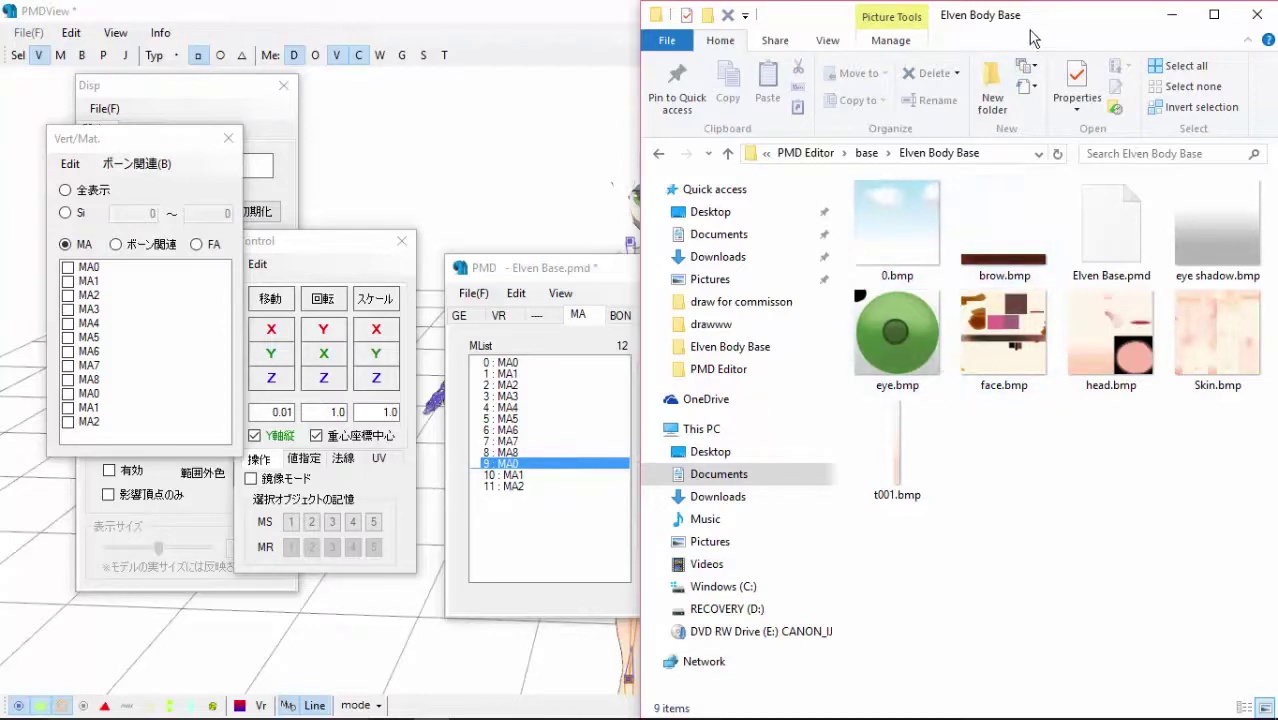
left_click_drag(1034, 38, 954, 38)
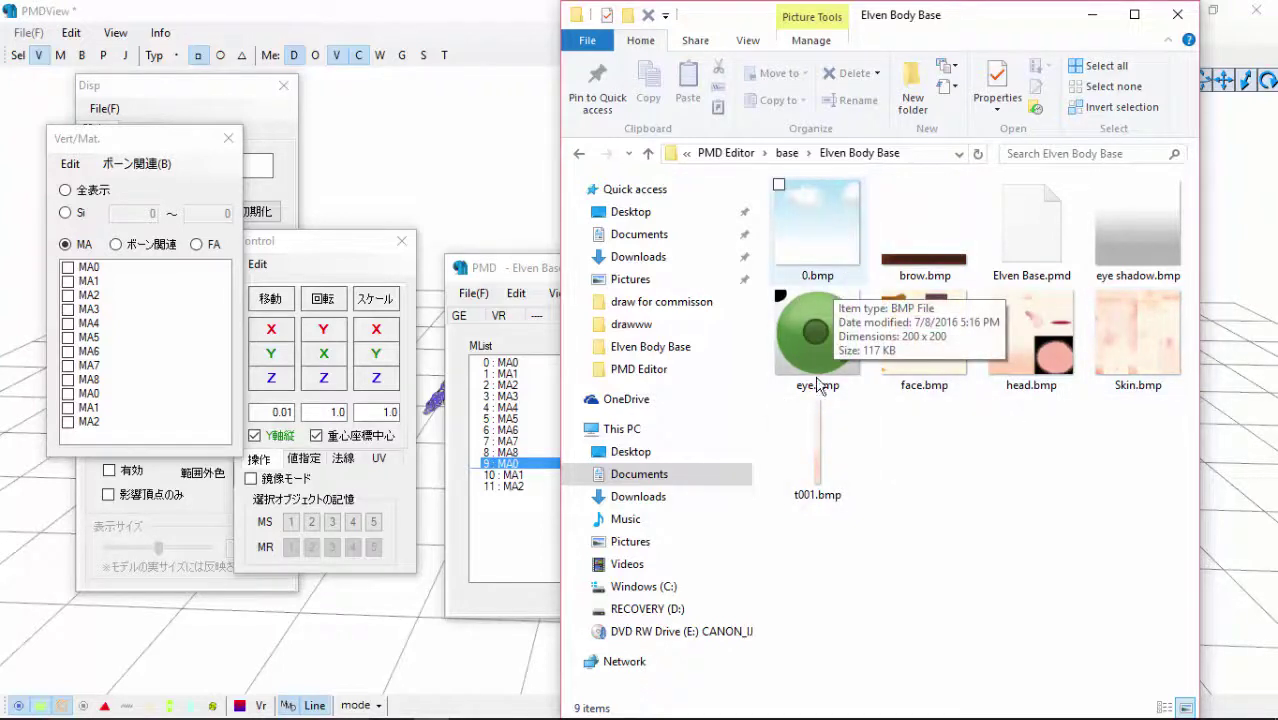
left_click(1093, 22)
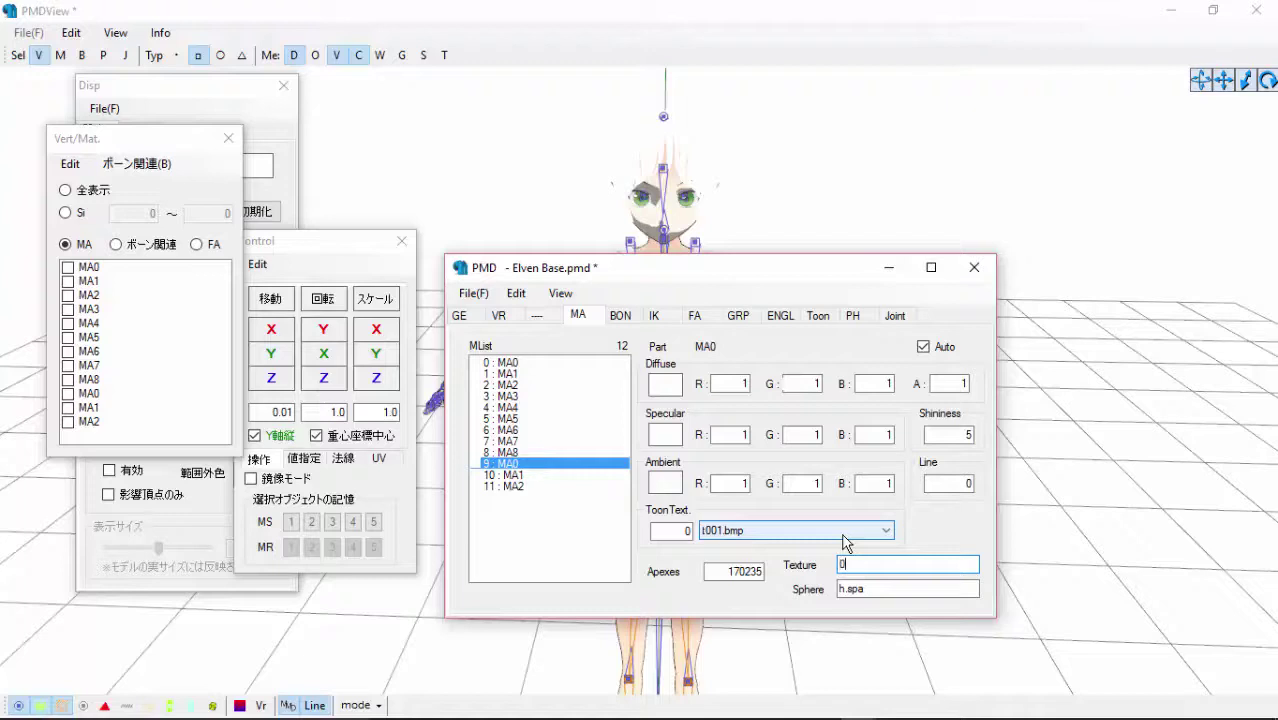
Set the texture of material 9 (MA0) to 0.bmp and copy that file name.
type(".")
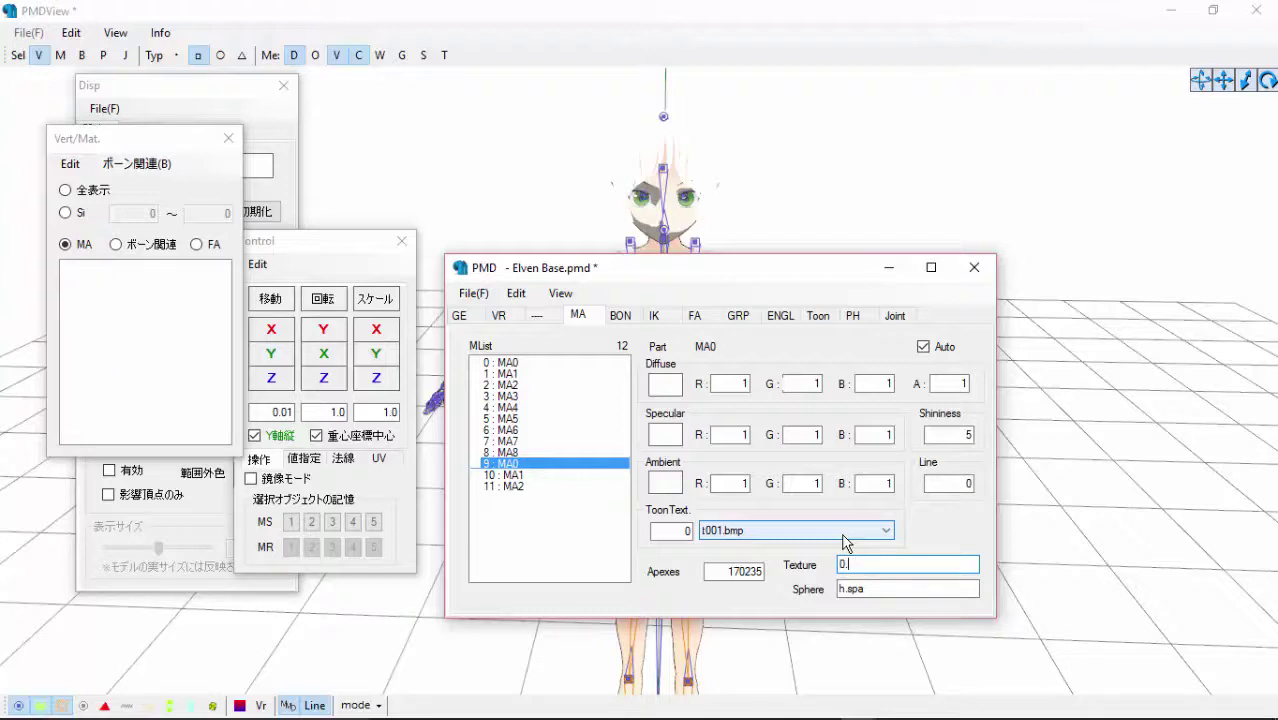
type("bmp")
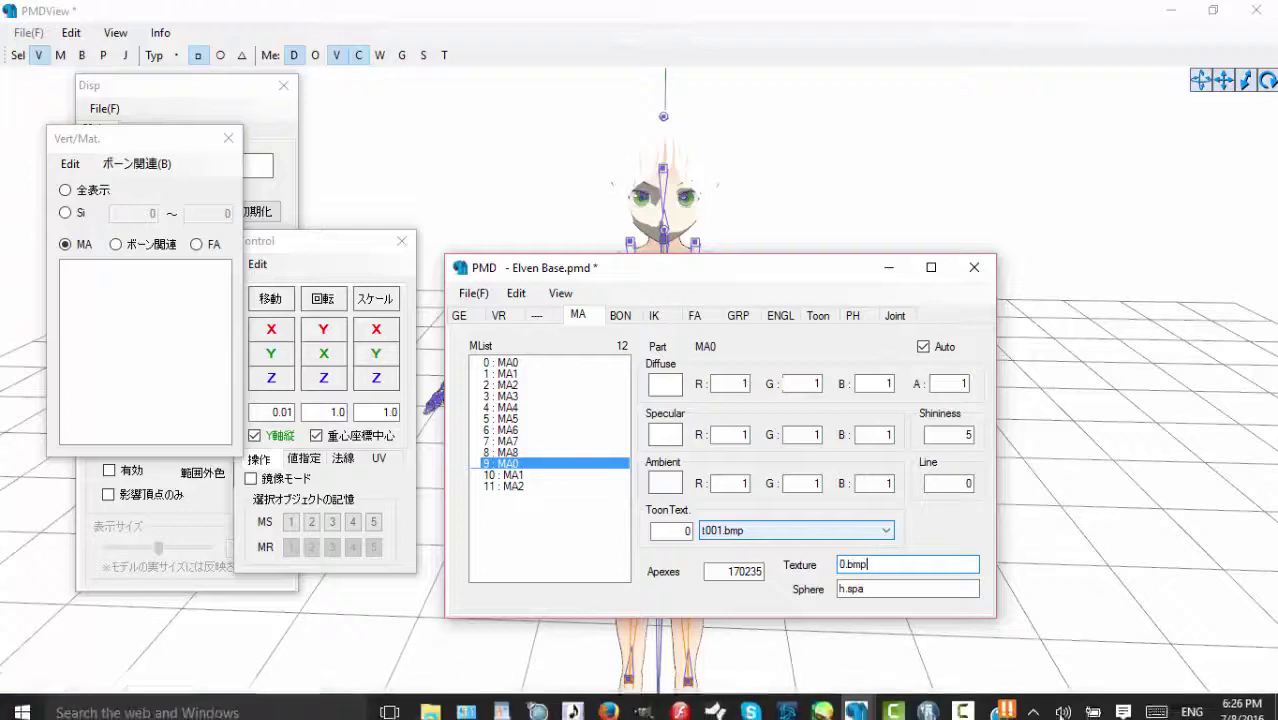
double_click(852, 565)
right_click(852, 565)
left_click(656, 371)
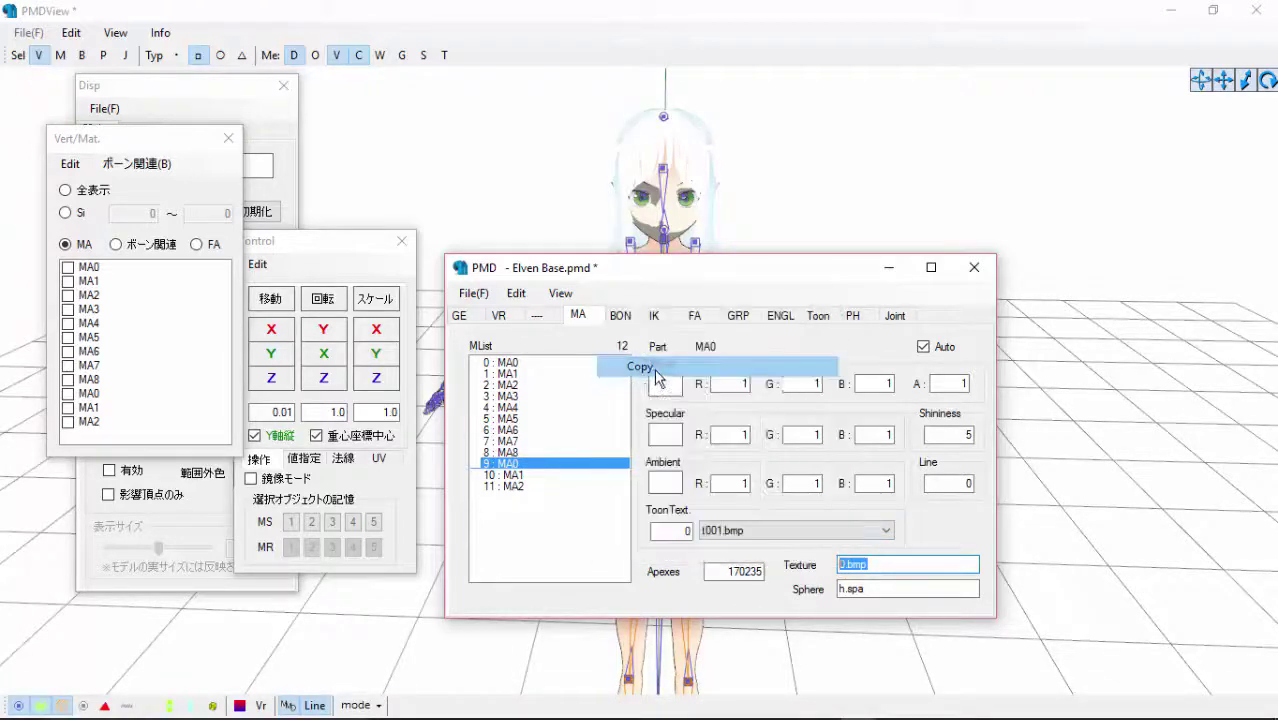
Paste the copied texture name 0.bmp into materials 10 (MA1) and 11 (MA2).
left_click(505, 474)
right_click(876, 566)
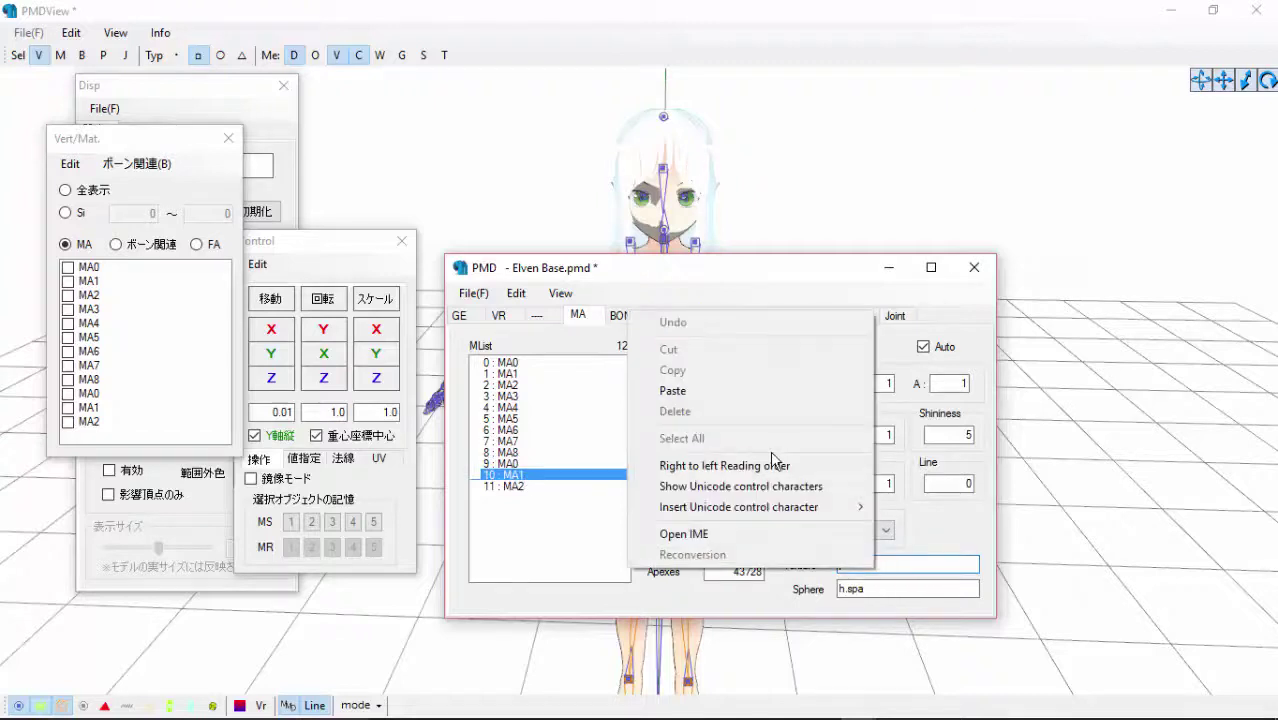
left_click(672, 390)
left_click(514, 487)
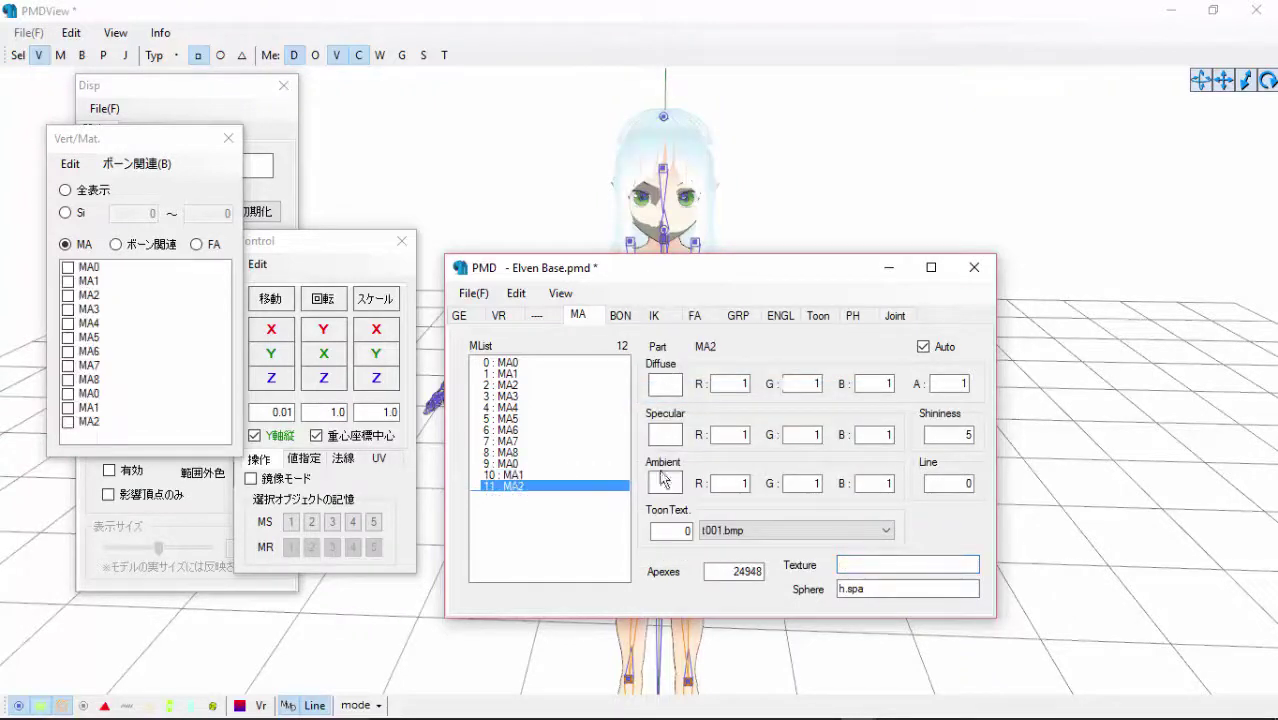
right_click(866, 566)
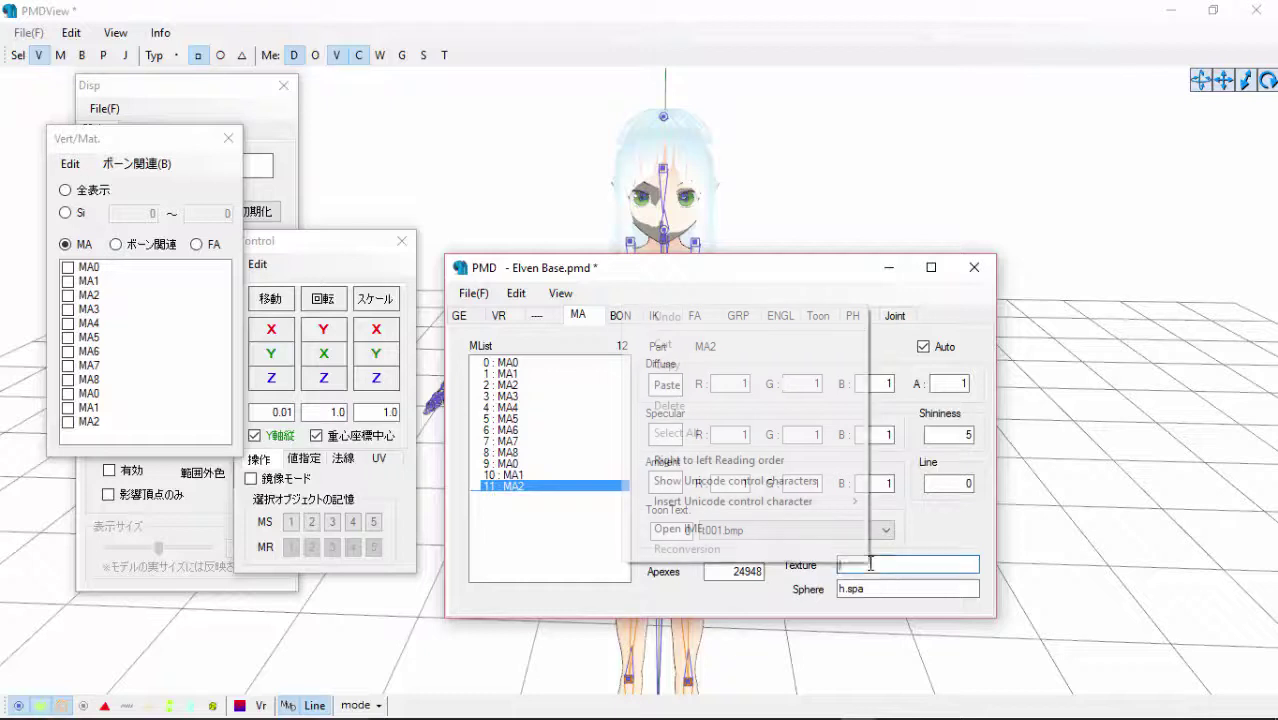
left_click(667, 385)
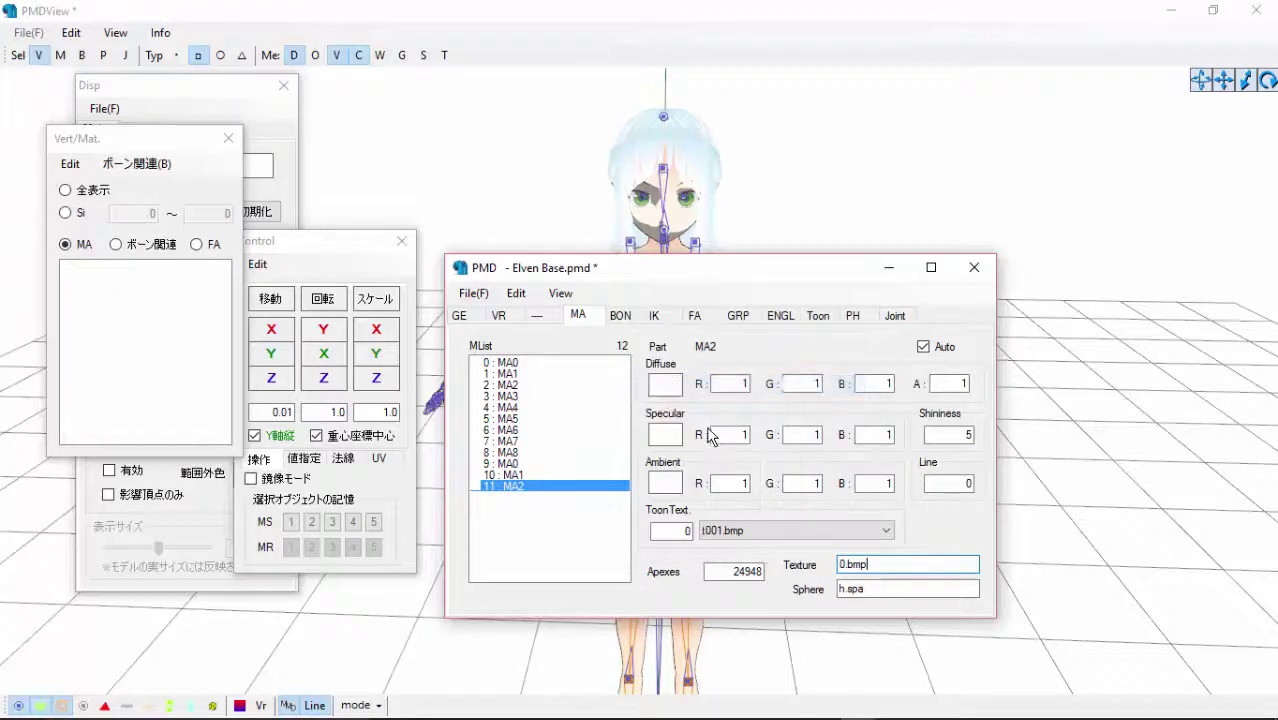
Examine the newly textured hair on the model from the back, side and front.
left_click(540, 193)
left_click_drag(542, 208, 697, 197)
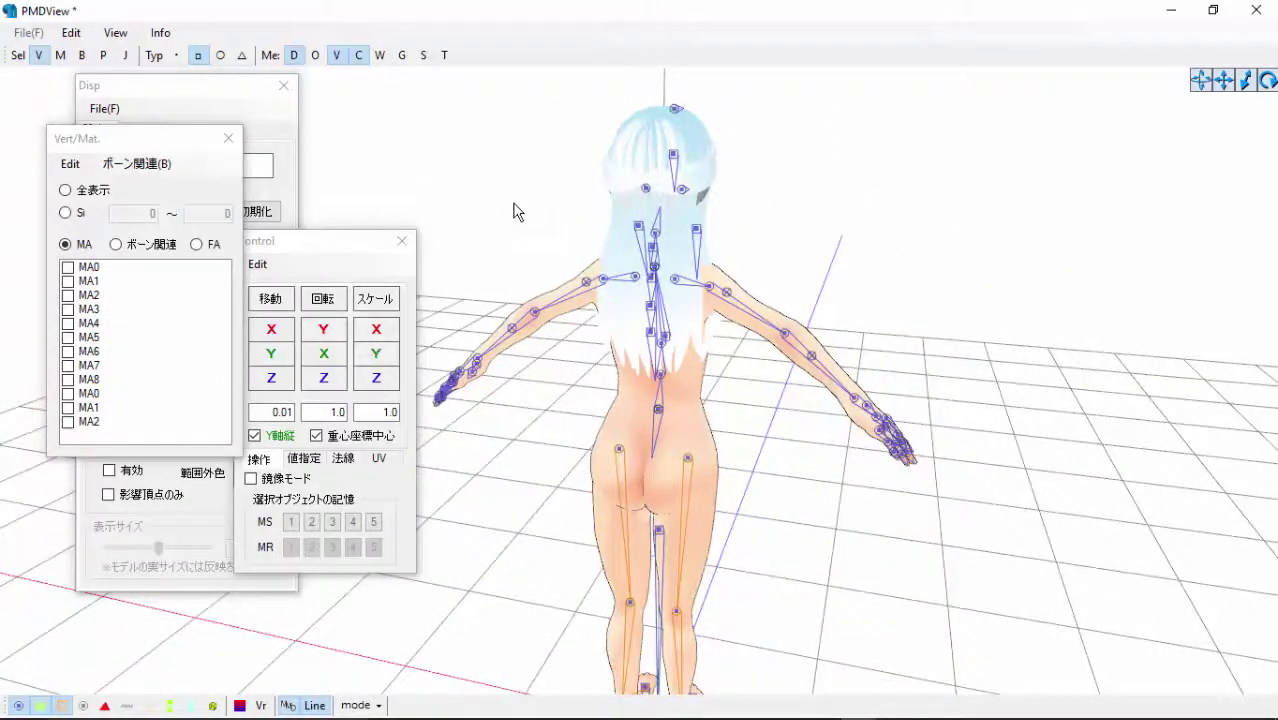
left_click_drag(513, 211, 837, 197)
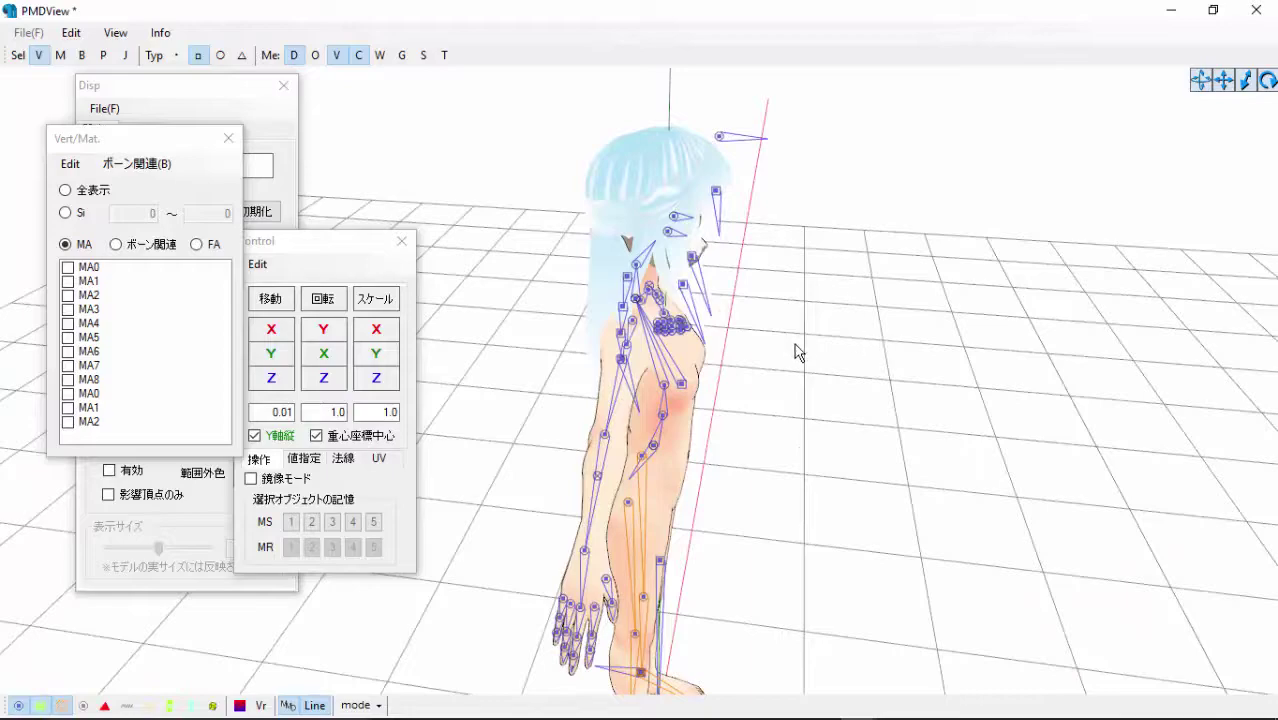
left_click_drag(797, 352, 850, 305)
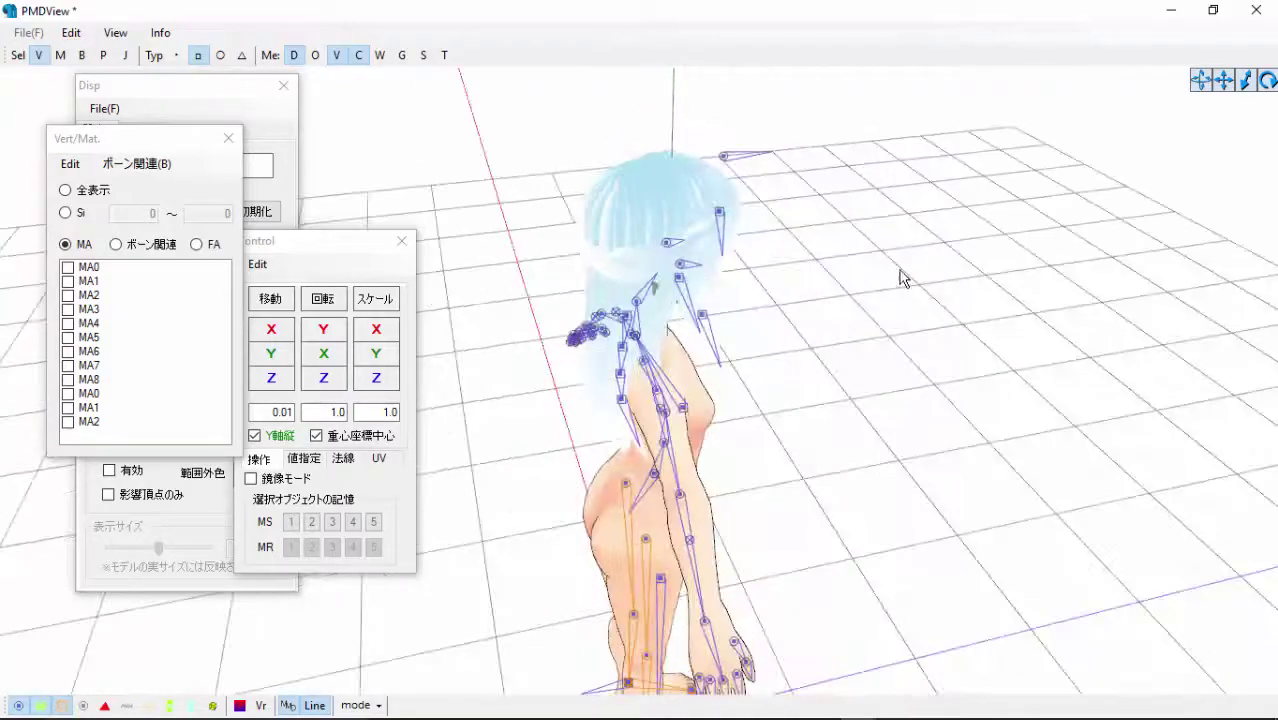
left_click_drag(940, 373, 833, 360)
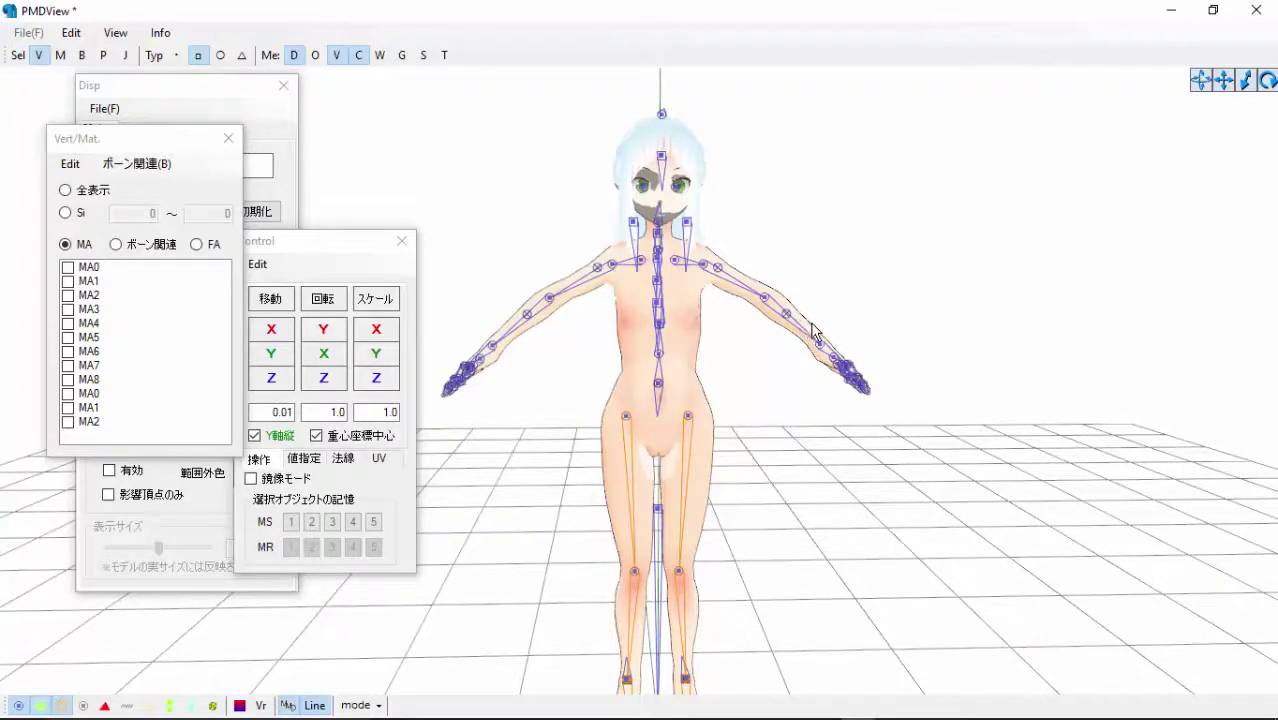
left_click_drag(804, 322, 734, 330)
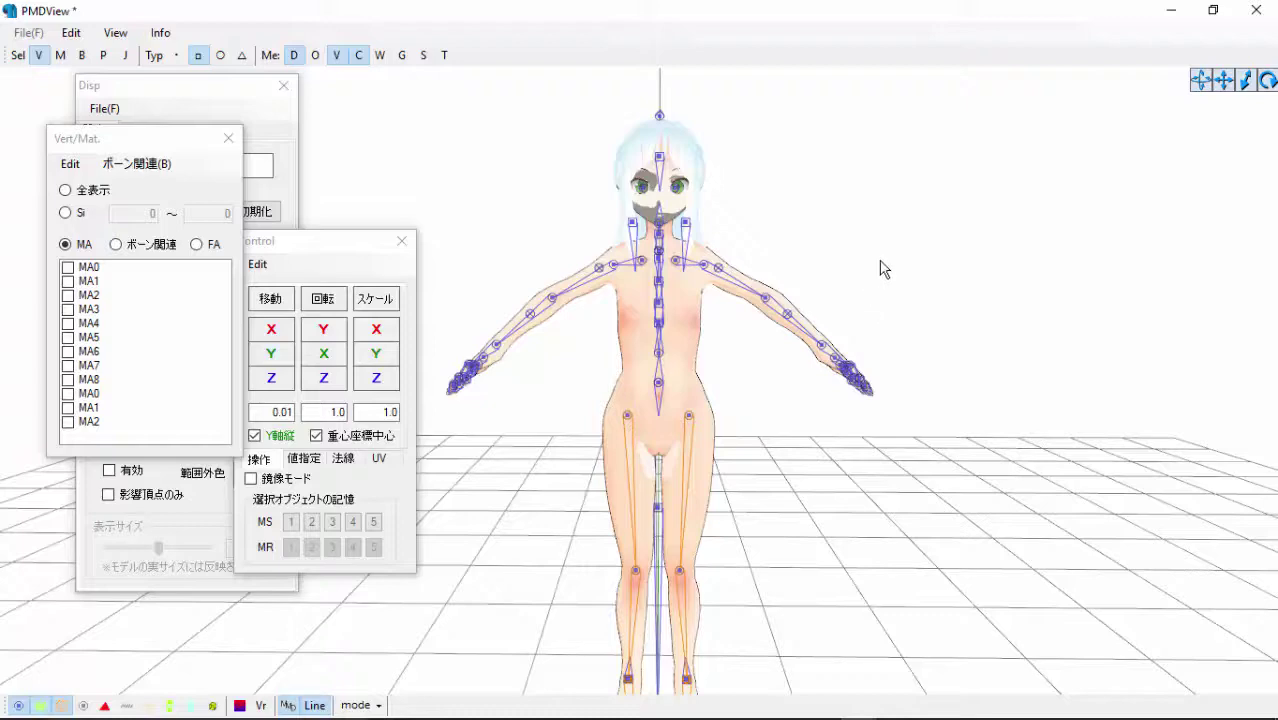
mouse_move(882, 268)
left_mouse_down()
mouse_move(870, 277)
mouse_move(885, 265)
left_mouse_up()
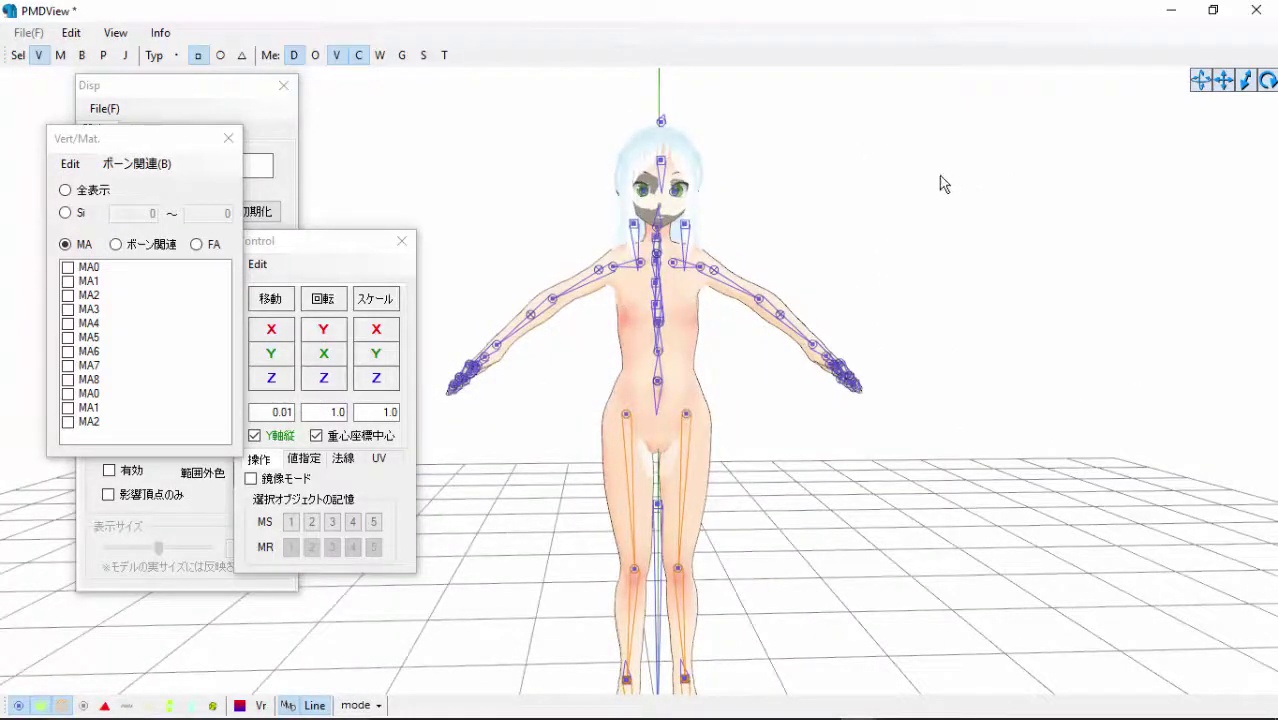
mouse_move(790, 540)
left_mouse_down()
mouse_move(785, 531)
mouse_move(770, 556)
mouse_move(916, 542)
mouse_move(858, 572)
mouse_move(765, 562)
mouse_move(779, 545)
mouse_move(783, 556)
left_mouse_up()
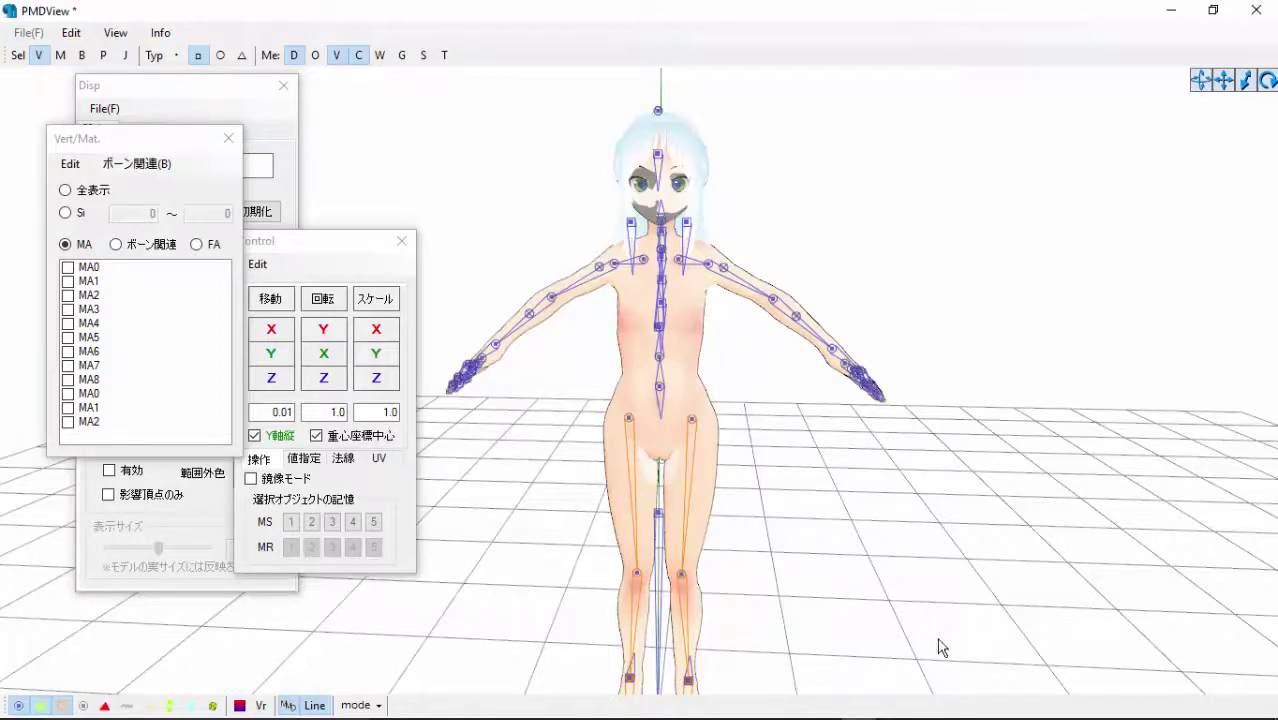
mouse_move(900, 715)
left_click(963, 701)
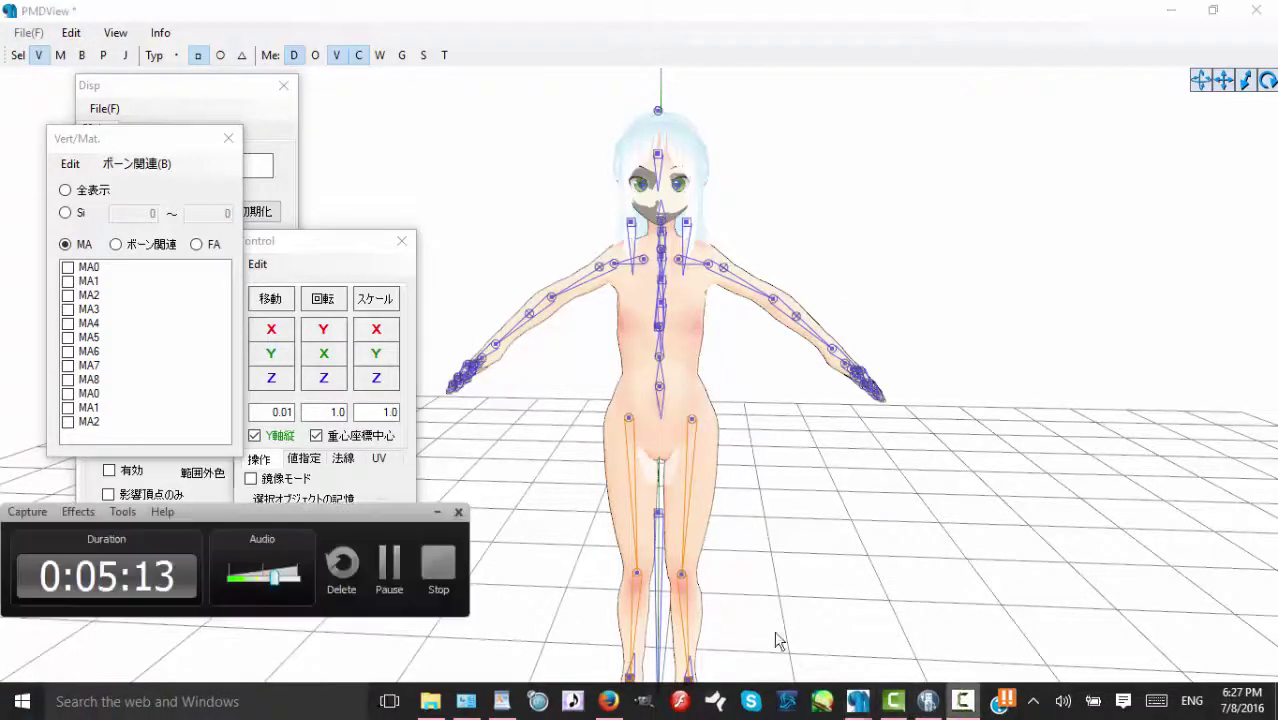
left_click_drag(298, 514, 744, 453)
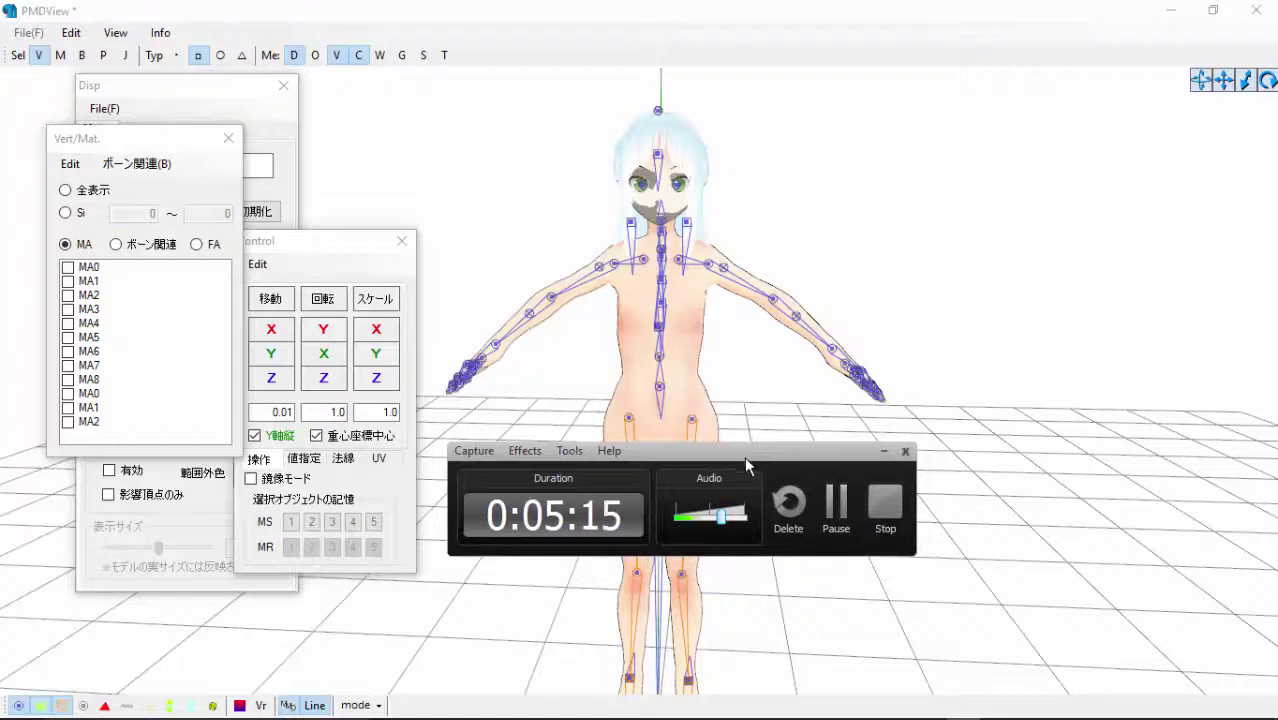